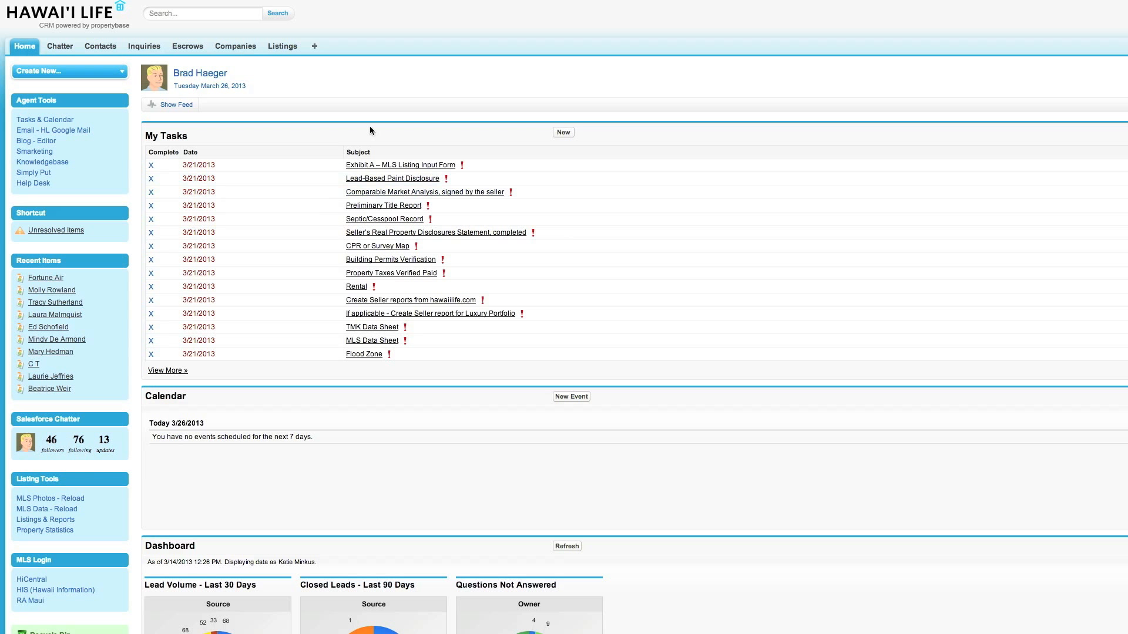
Open the My Active Listings view and look through the listings it contains
left_click(288, 52)
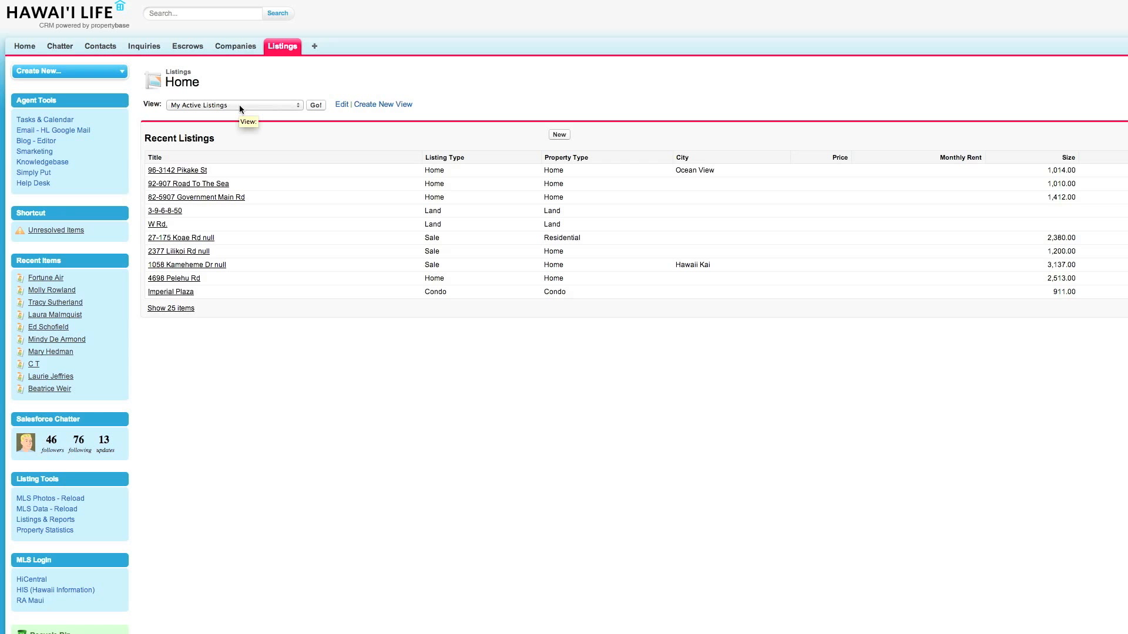
left_click(314, 109)
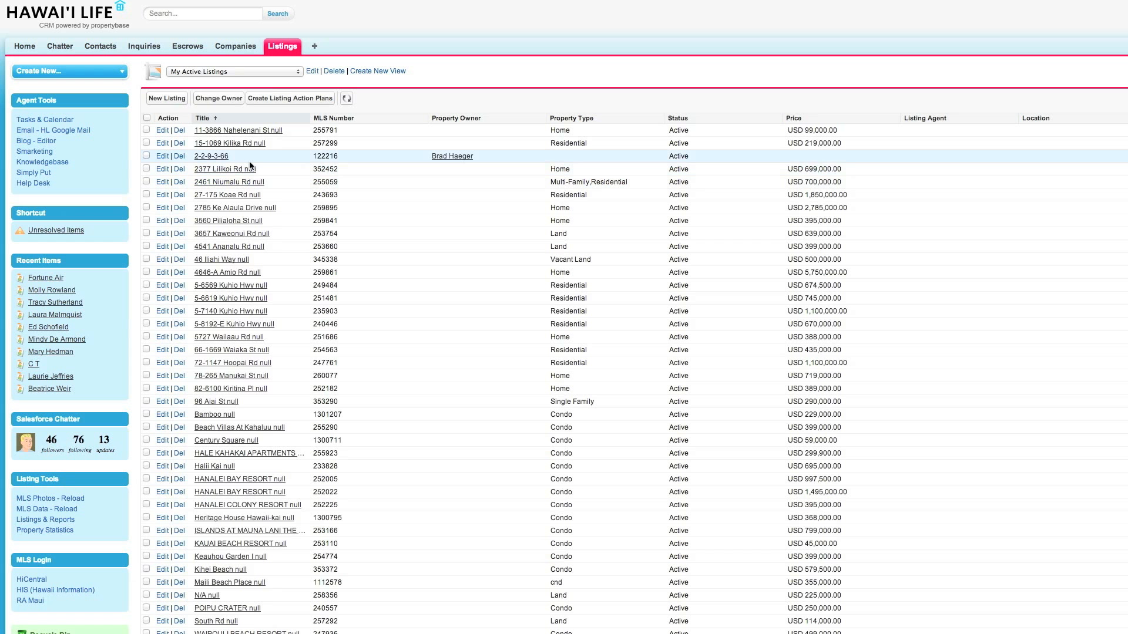
scroll(239, 181, "down", 1)
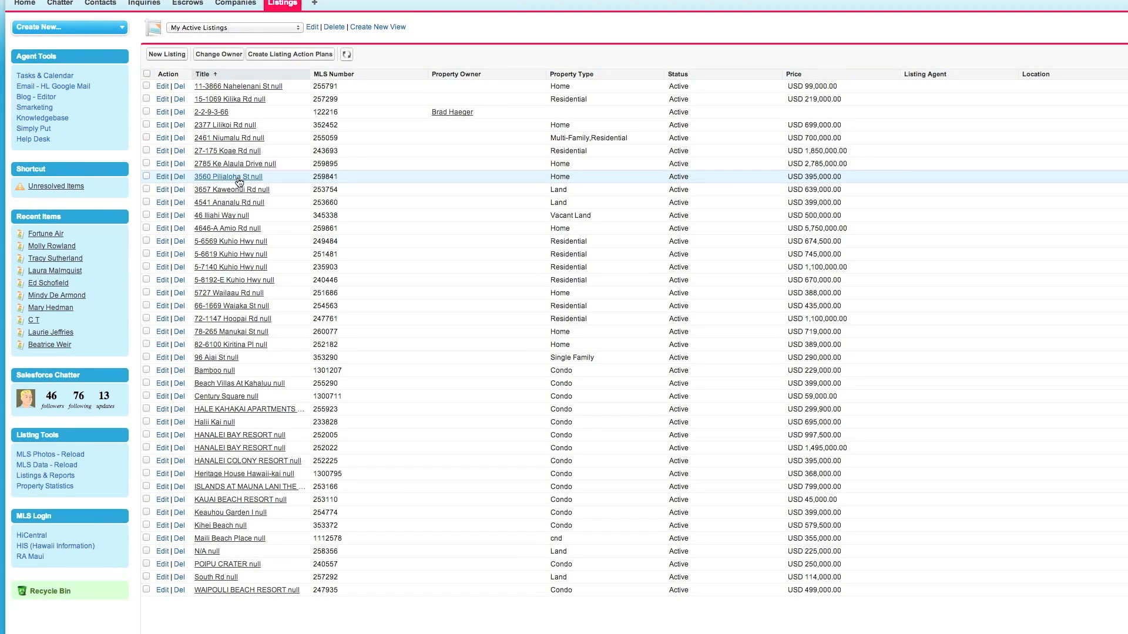
scroll(229, 229, "up", 1)
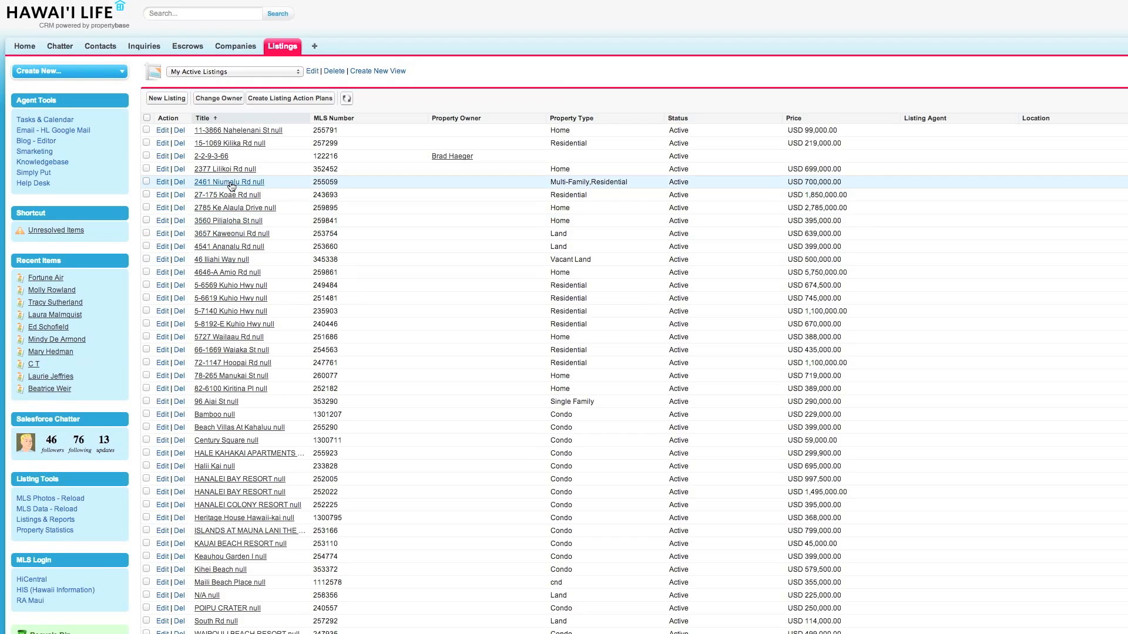
Open the multi-family residential listing from the active listings and review its detail page
left_click(232, 183)
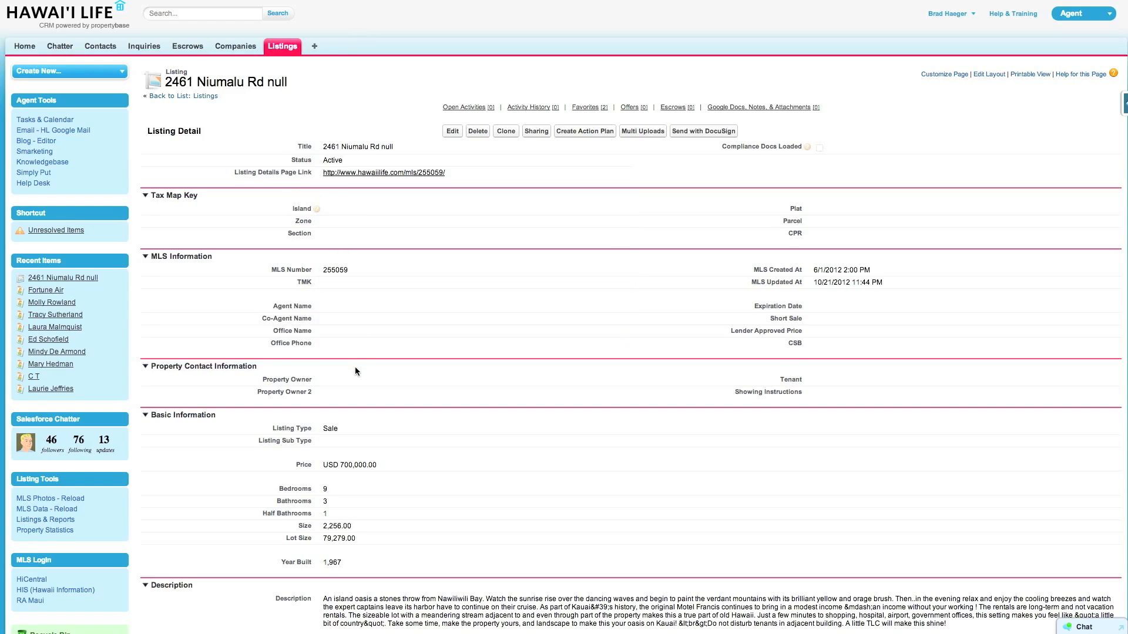
scroll(354, 366, "down", 10)
scroll(351, 361, "up", 7)
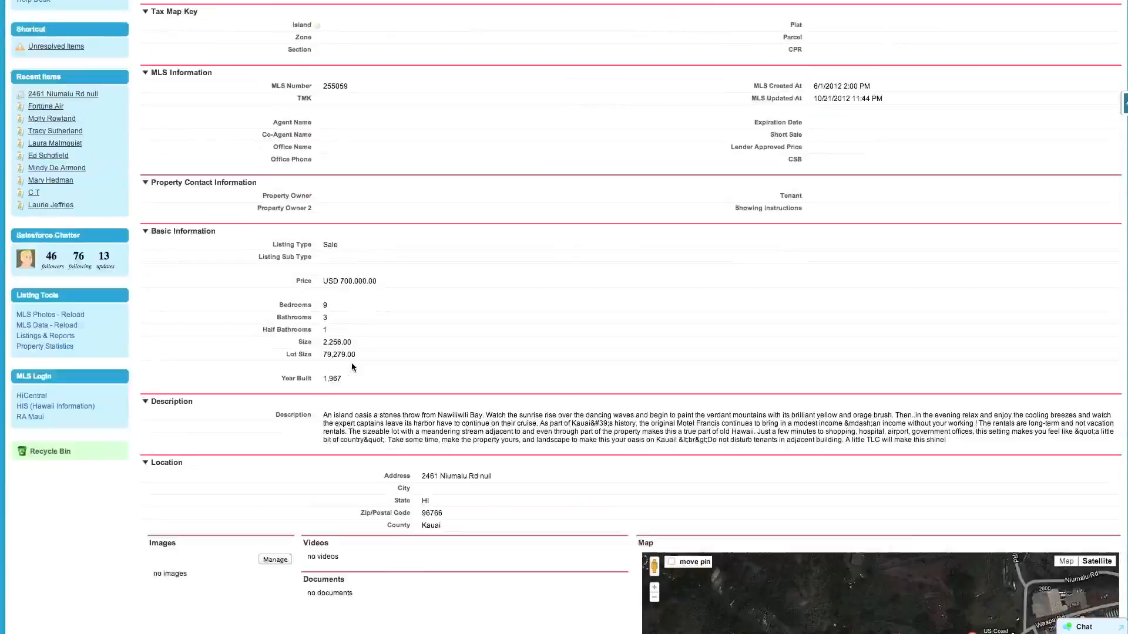
scroll(351, 362, "up", 4)
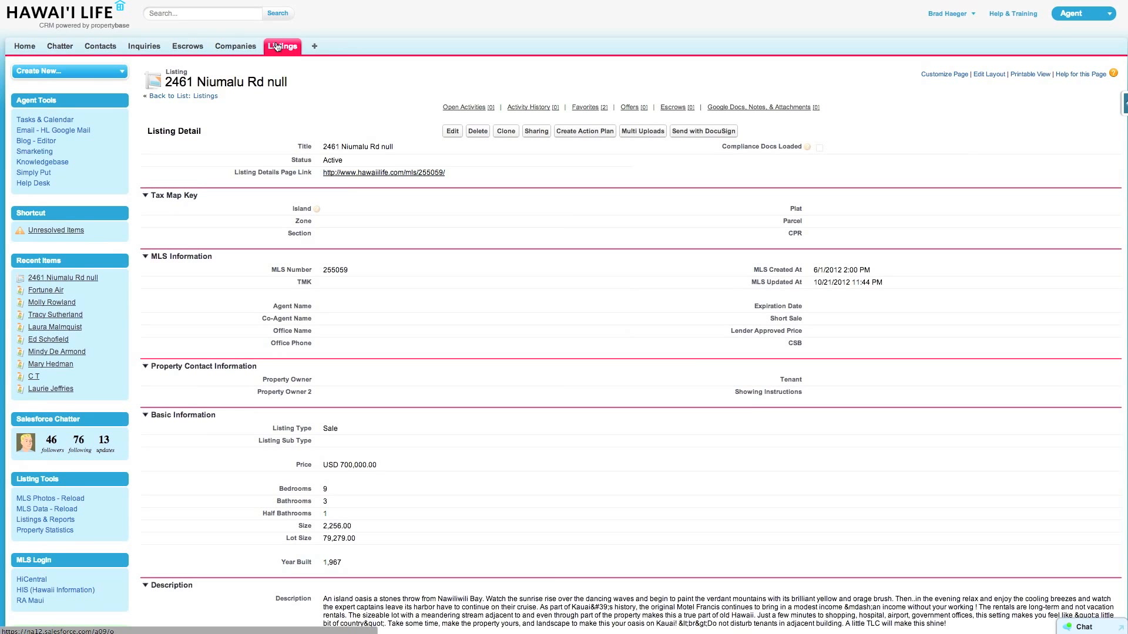
Start a new Sale listing titled 1-2-3-45-60 and enter the property's street address
left_click(280, 47)
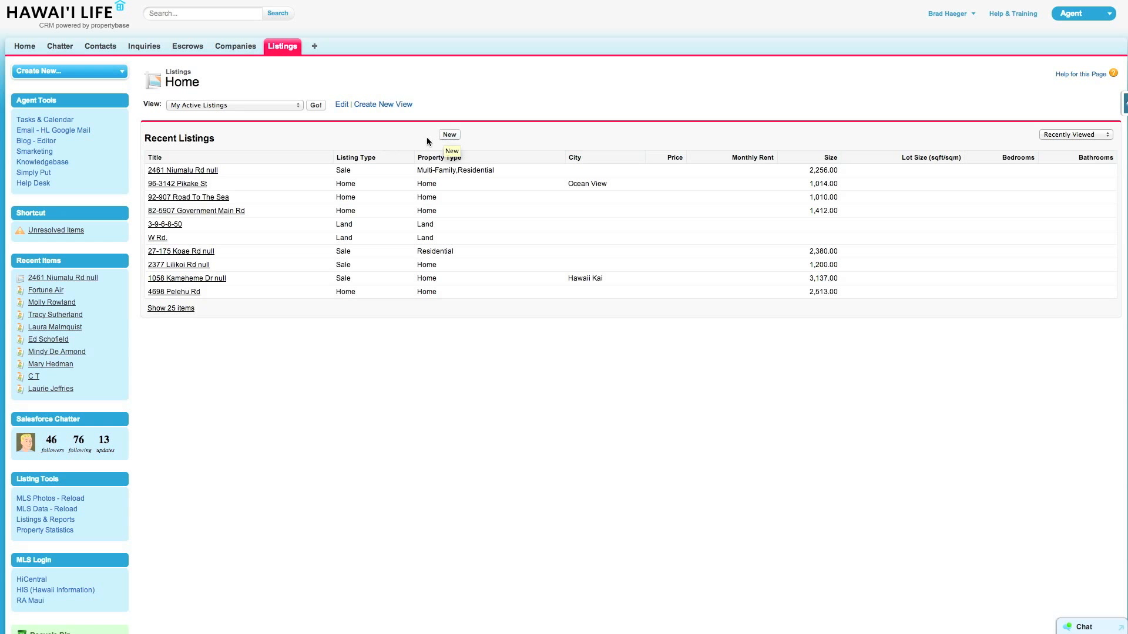
left_click(450, 136)
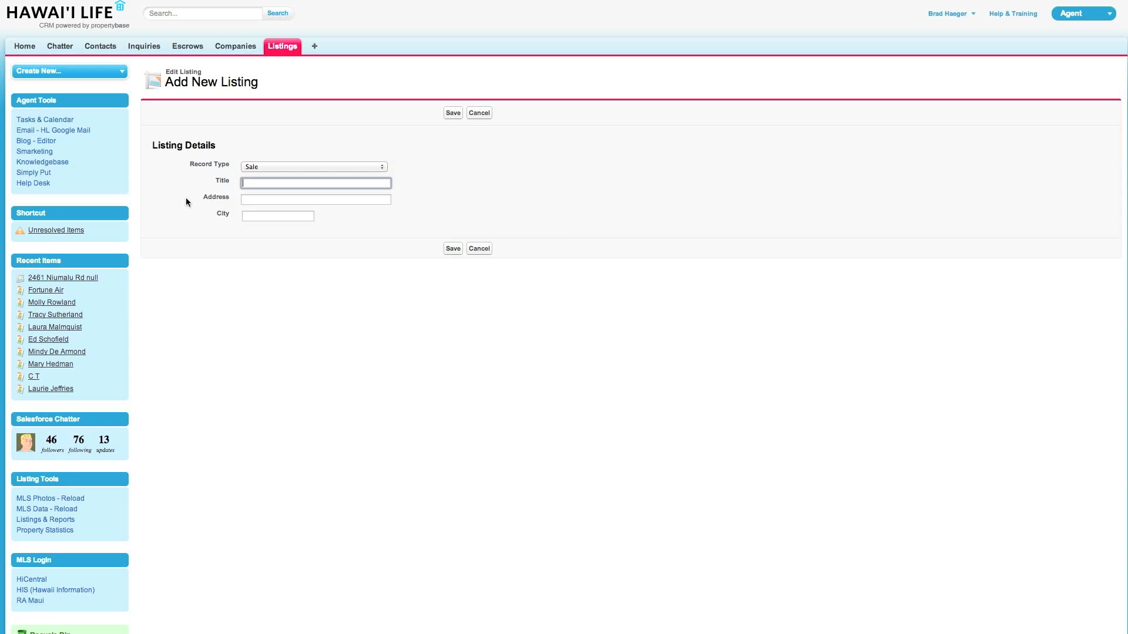
type("1-2-3-45-60")
left_click(256, 199)
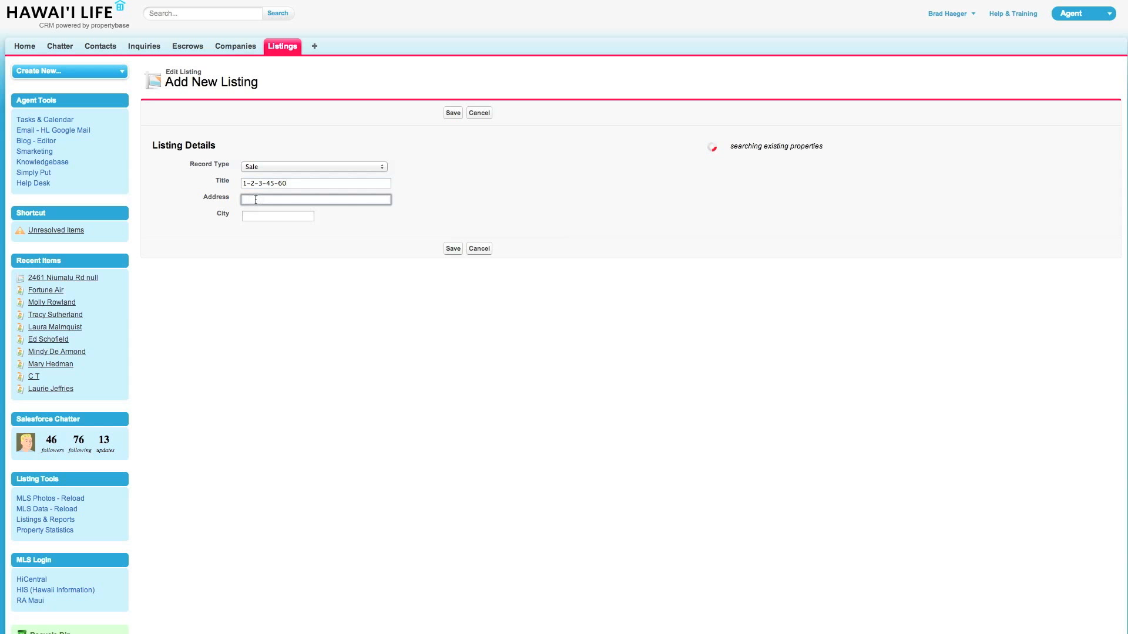
type("123")
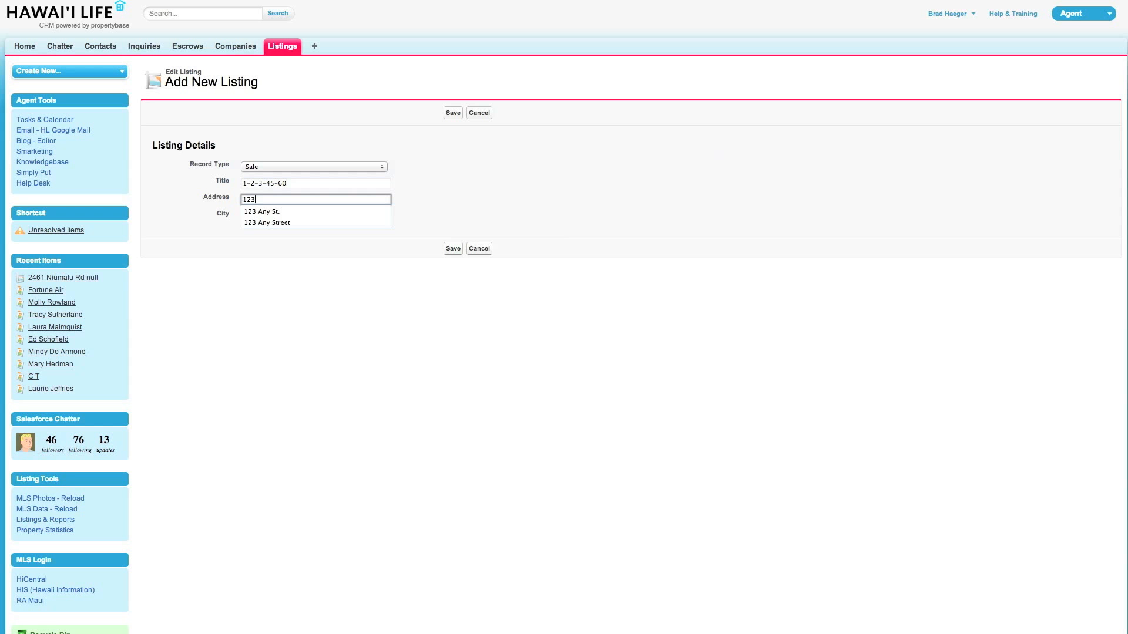
type(" Any Street")
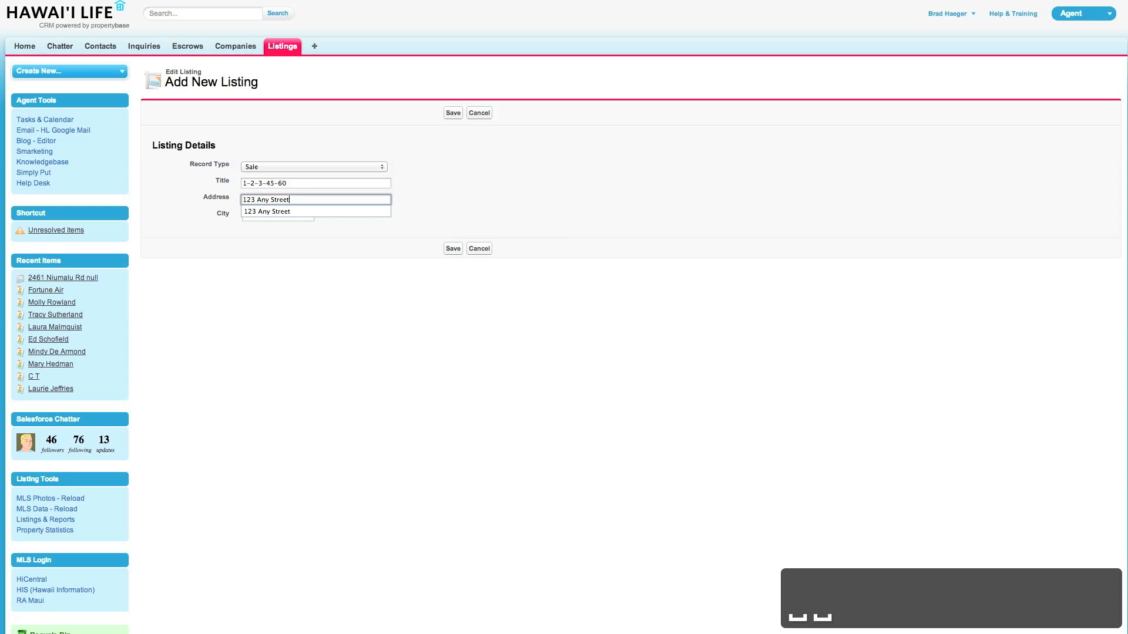
key("Tab")
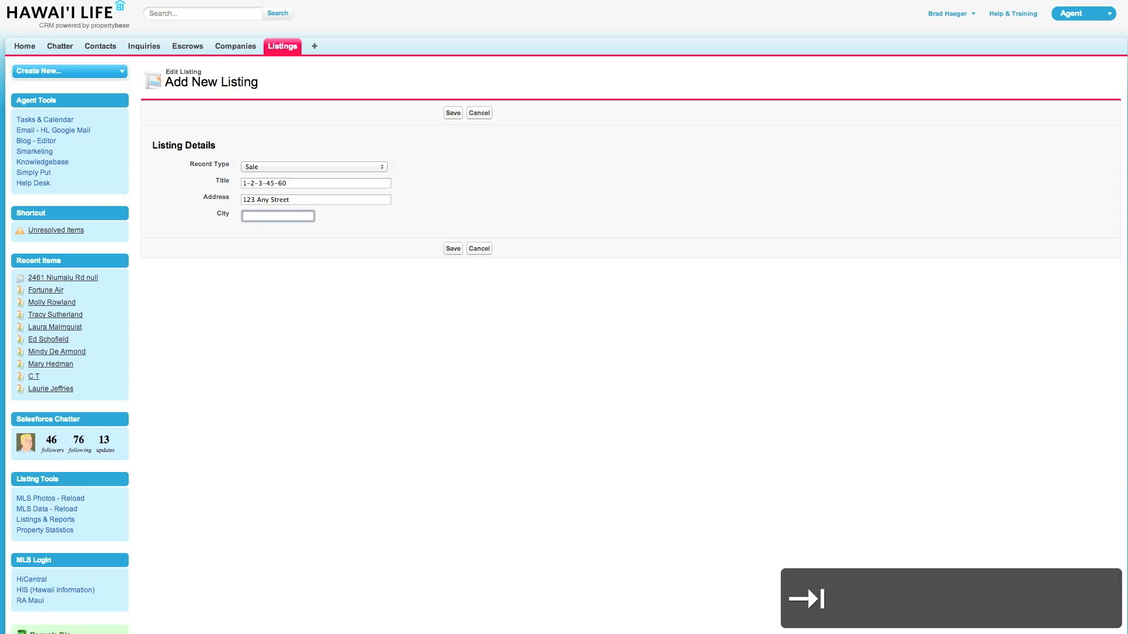
Set the new listing's city to Hanalei and save the listing
type("Hanalie")
key("BackSpace")
key("BackSpace")
type("ei")
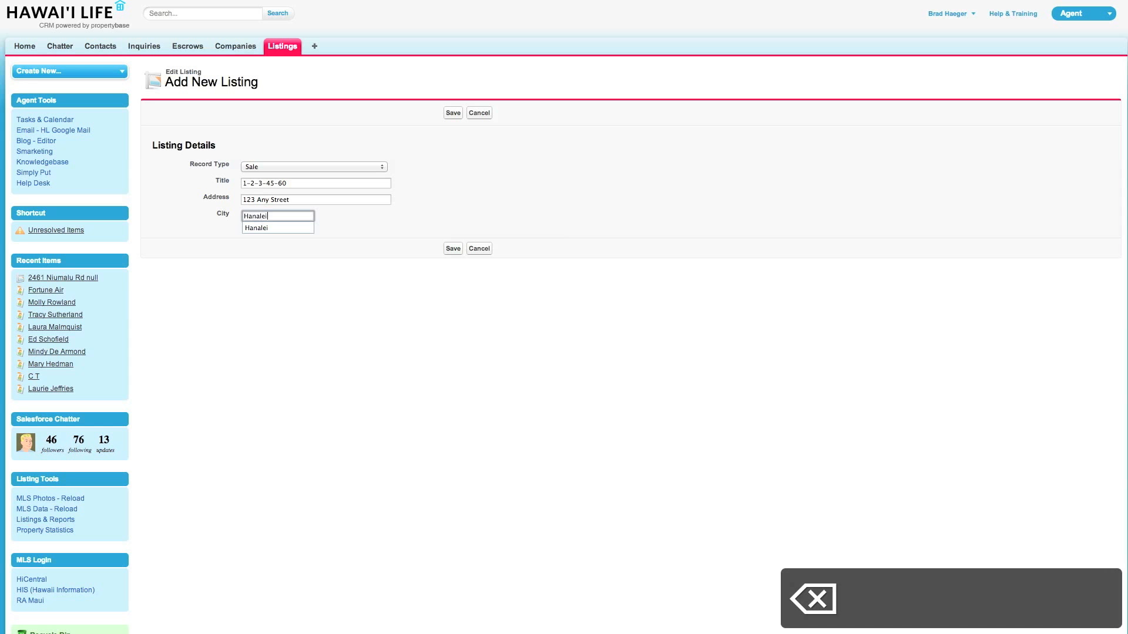
key("Tab")
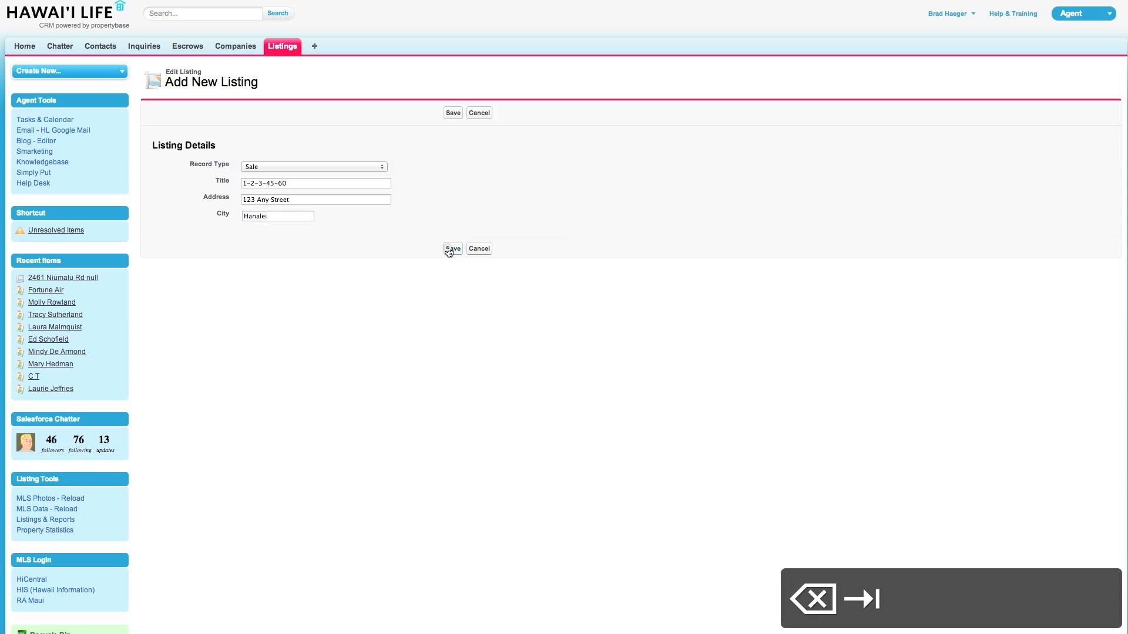
left_click(450, 250)
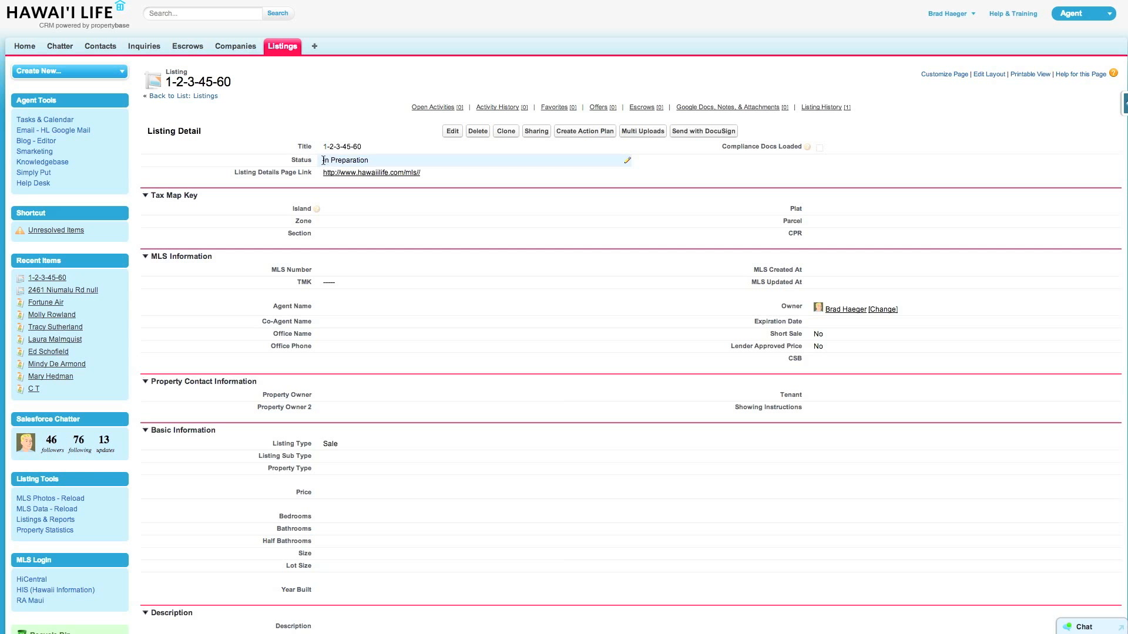
Change the status of listing 1-2-3-45-60 to Active and save it
double_click(327, 160)
left_click(326, 163)
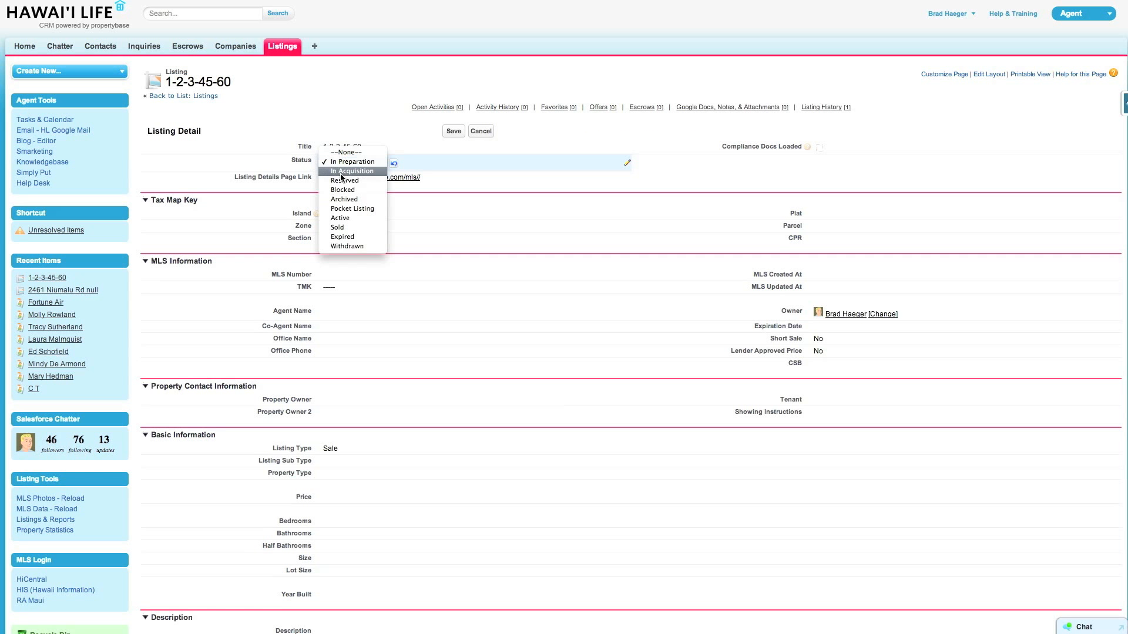
left_click(341, 218)
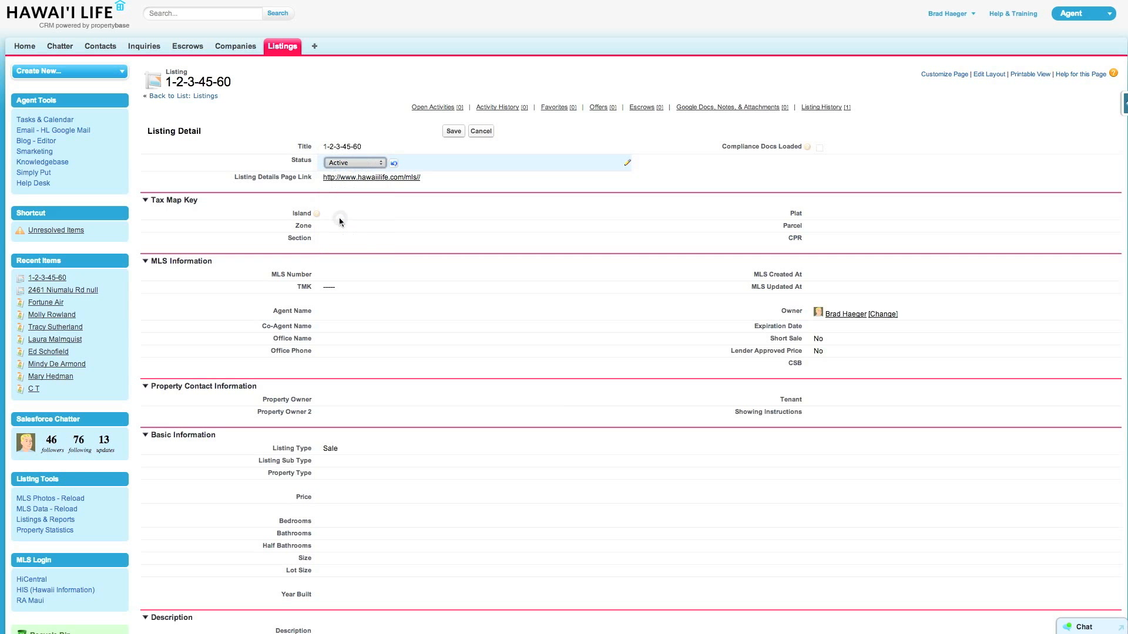
left_click(341, 165)
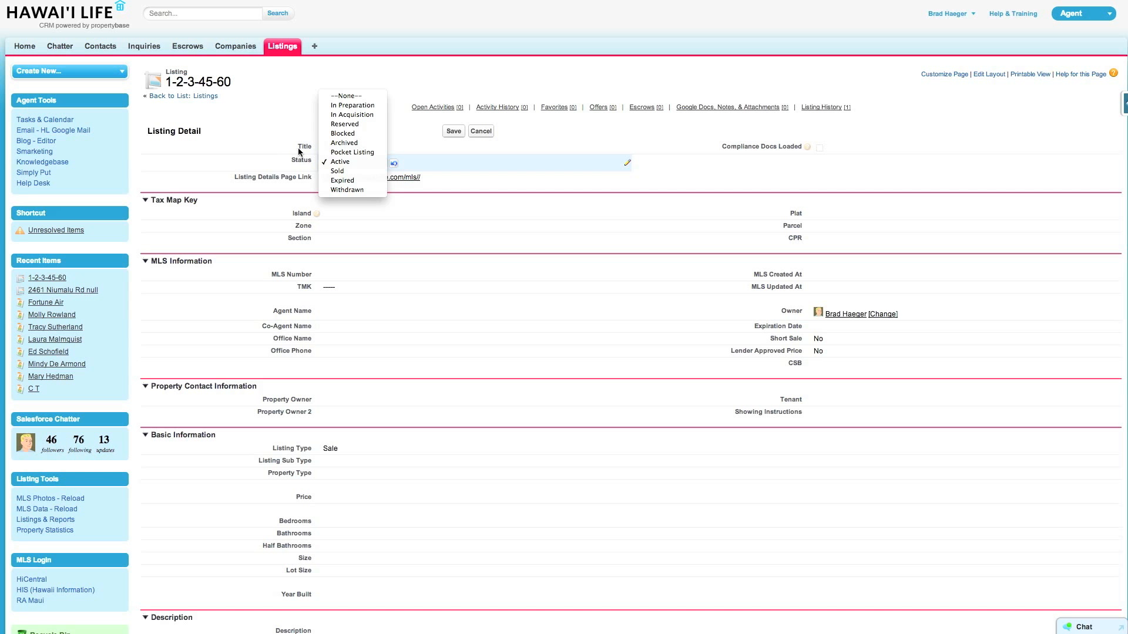
key("Return")
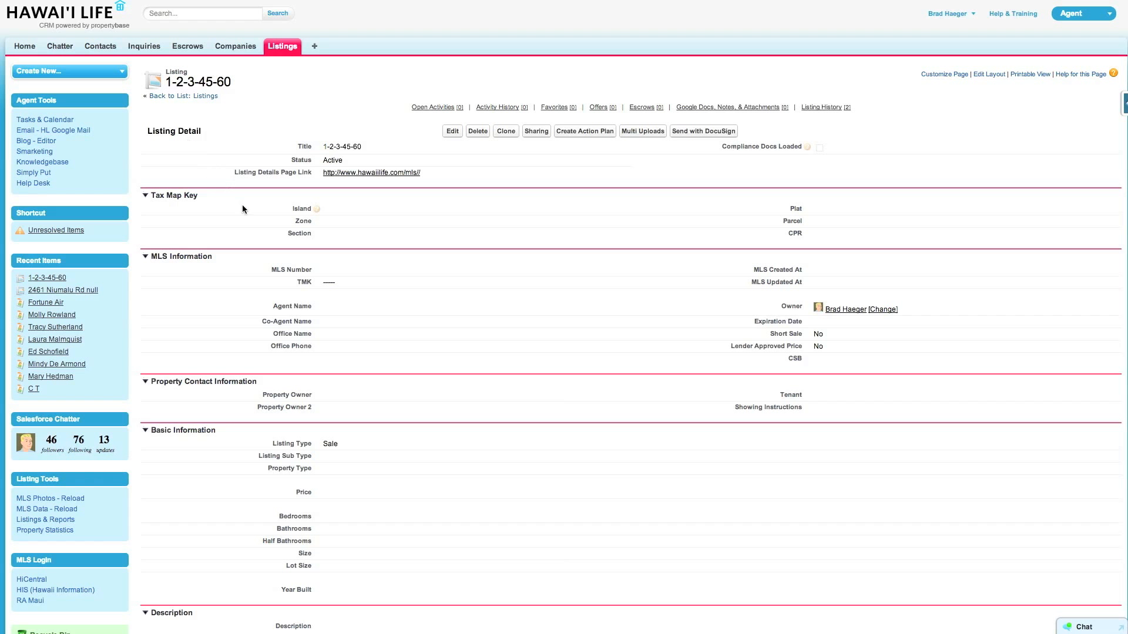
Edit the listing's details, set its county to Kauai, and save the record
scroll(242, 209, "down", 5)
scroll(242, 209, "up", 5)
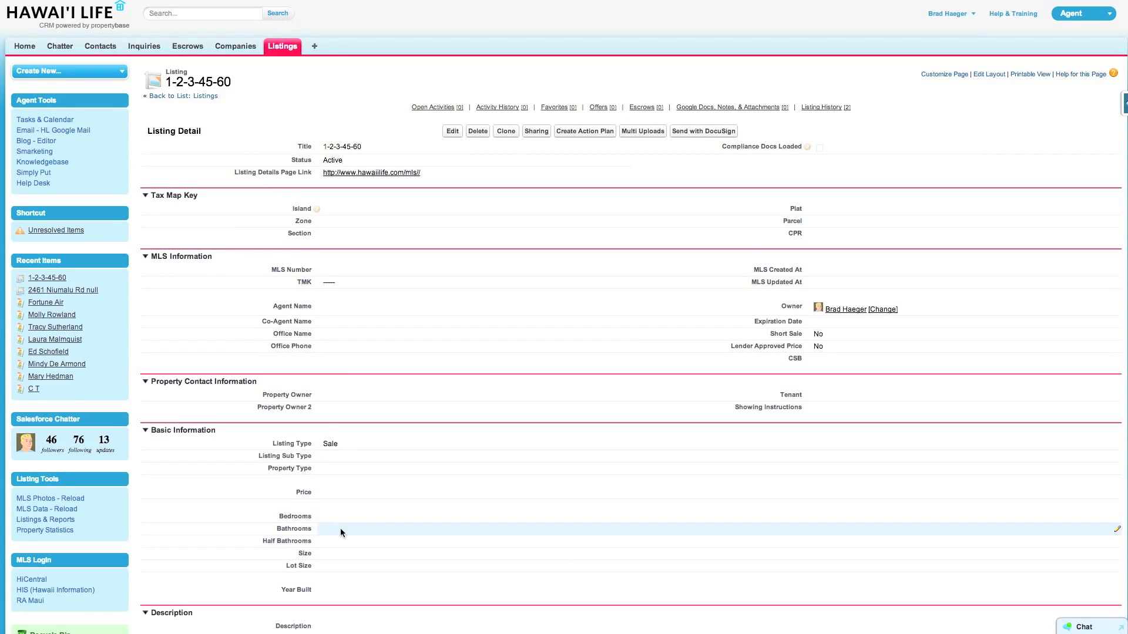
mouse_move(314, 212)
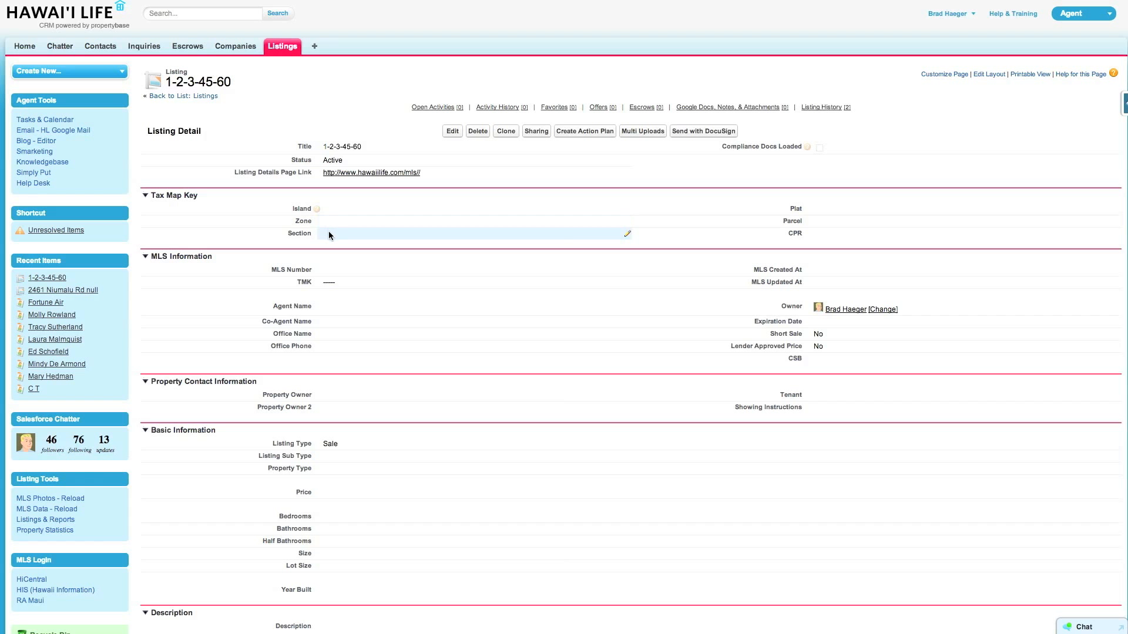
left_click(452, 131)
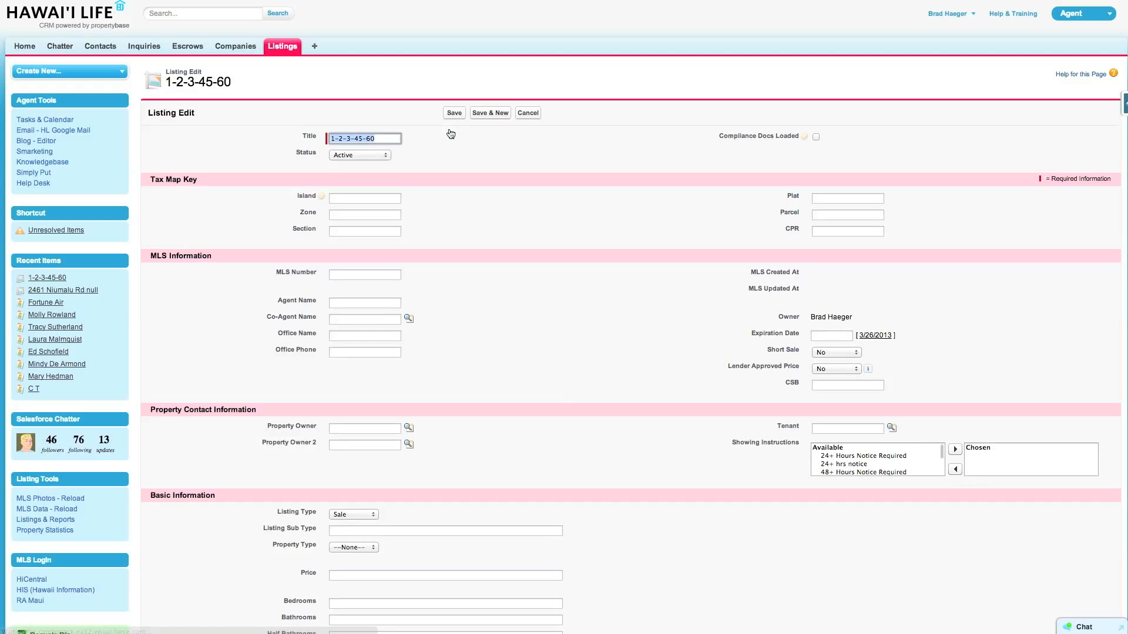
left_click(358, 198)
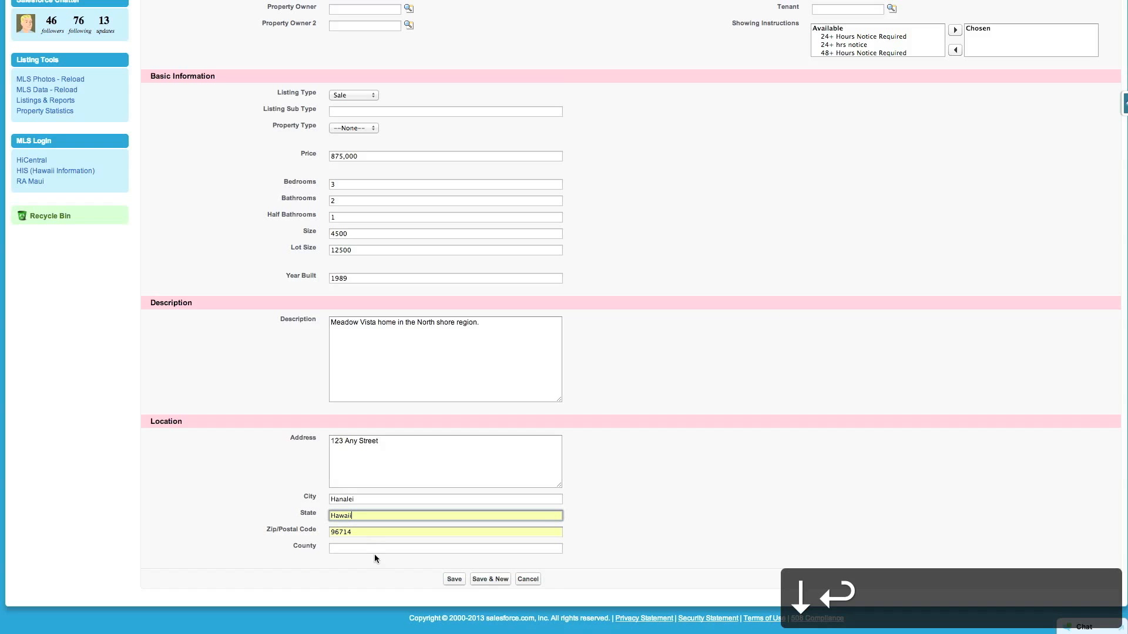
left_click(375, 549)
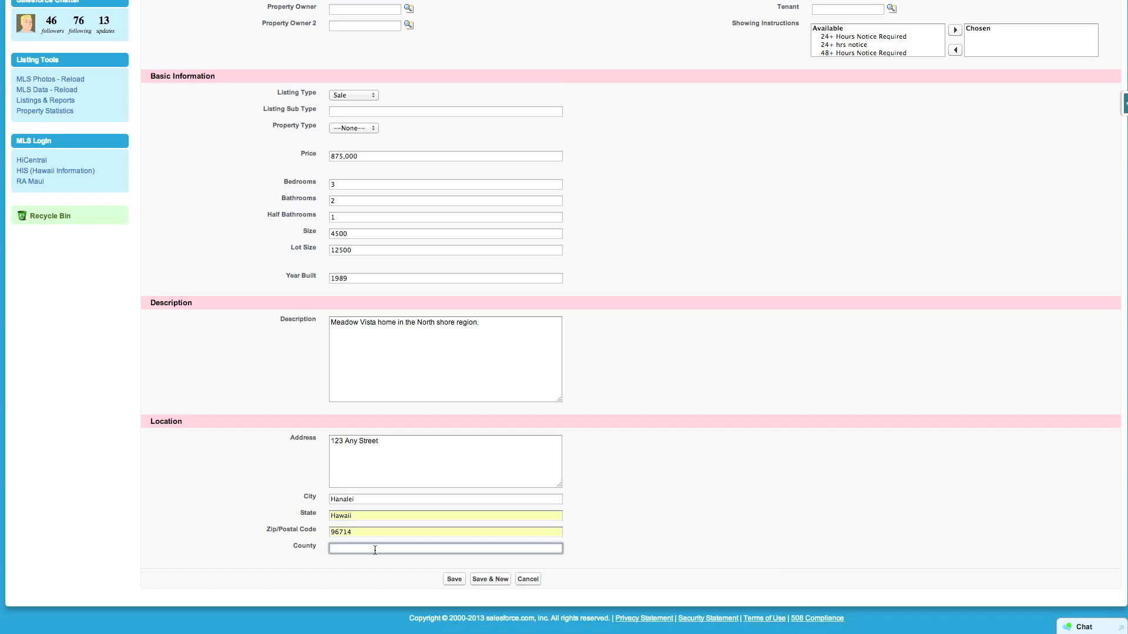
type("Kauai")
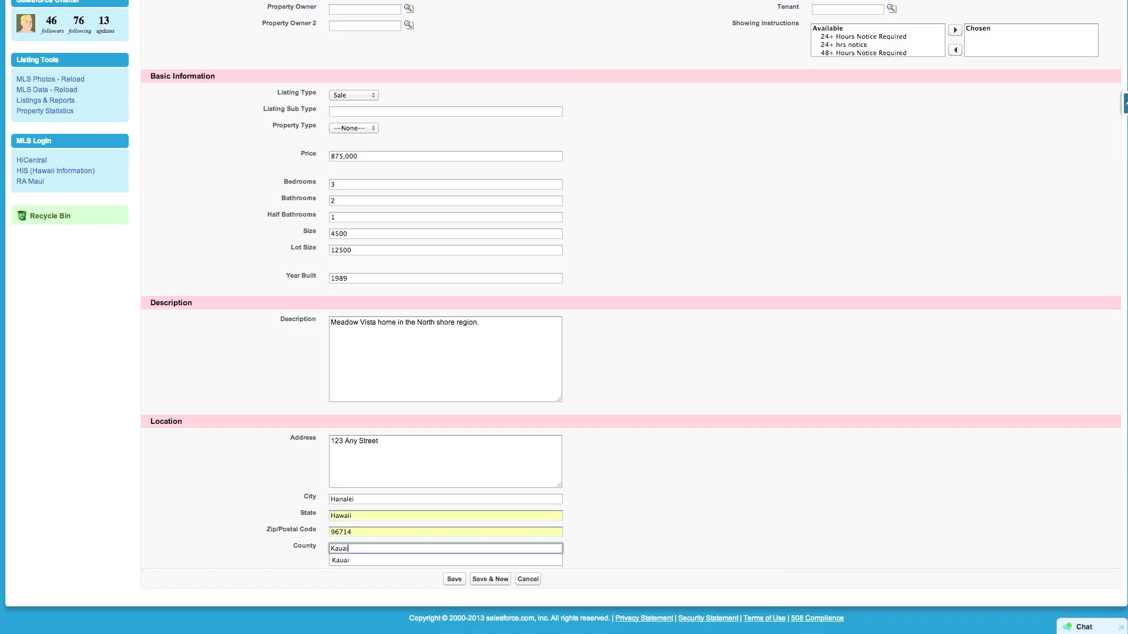
left_click(453, 580)
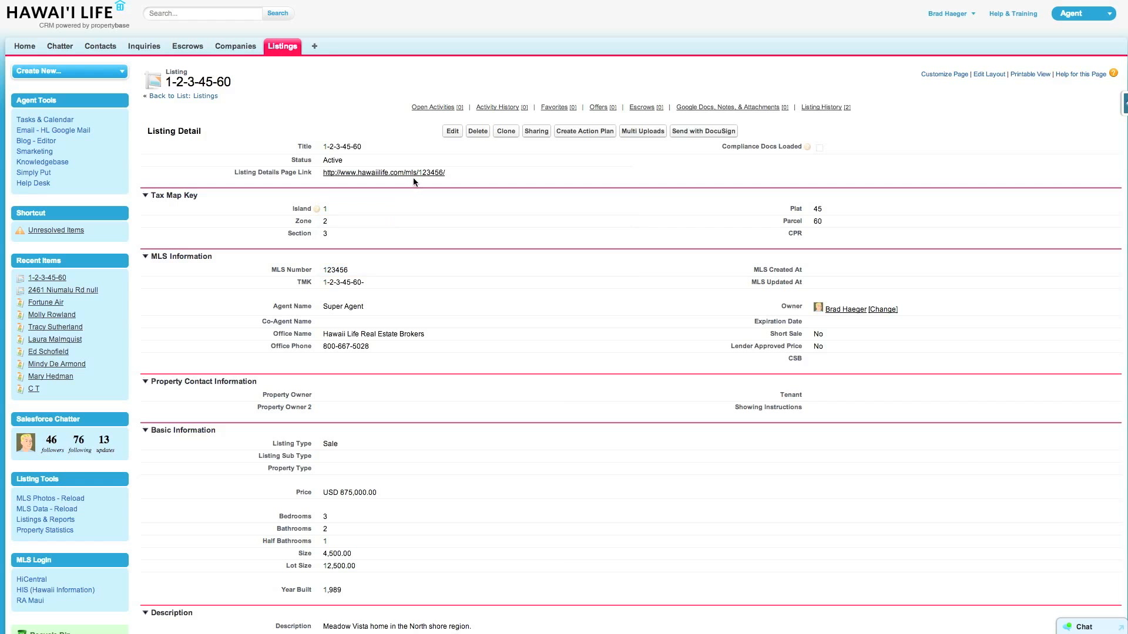
Check the listing's public details page, close it, and review the saved listing record
left_click(417, 175)
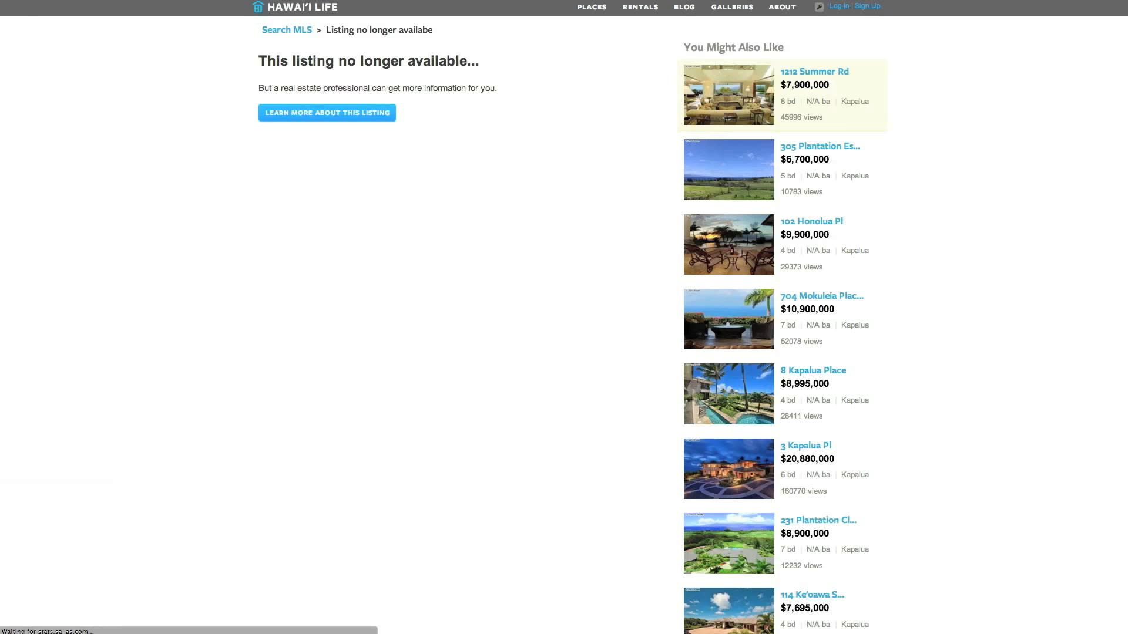
key("super+w")
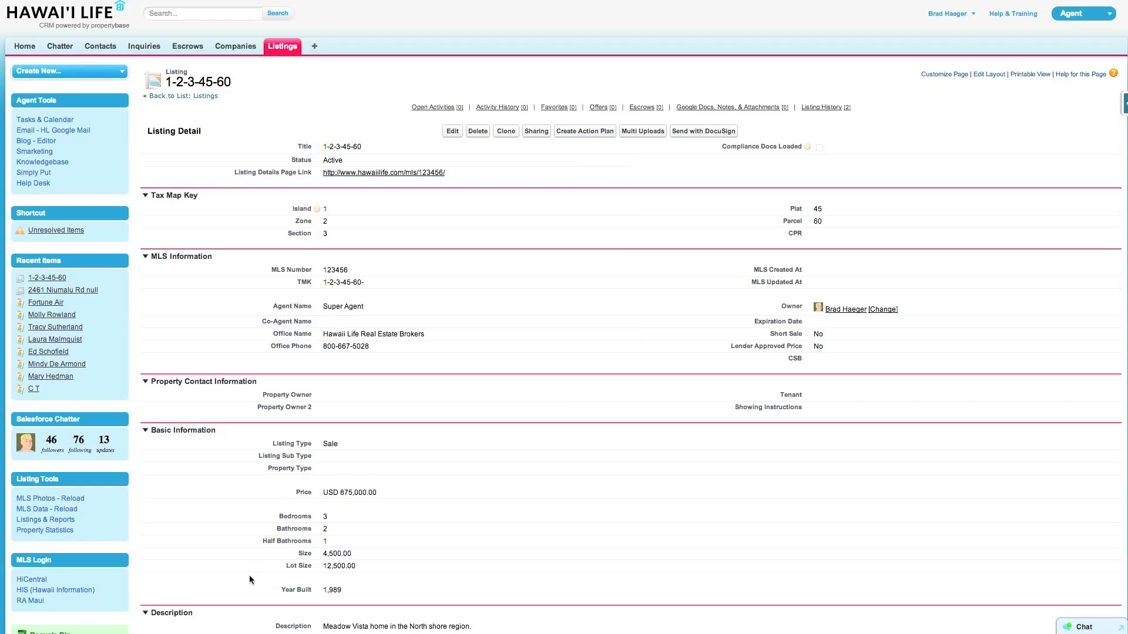
scroll(237, 538, "down", 5)
scroll(238, 538, "up", 5)
scroll(509, 344, "down", 3)
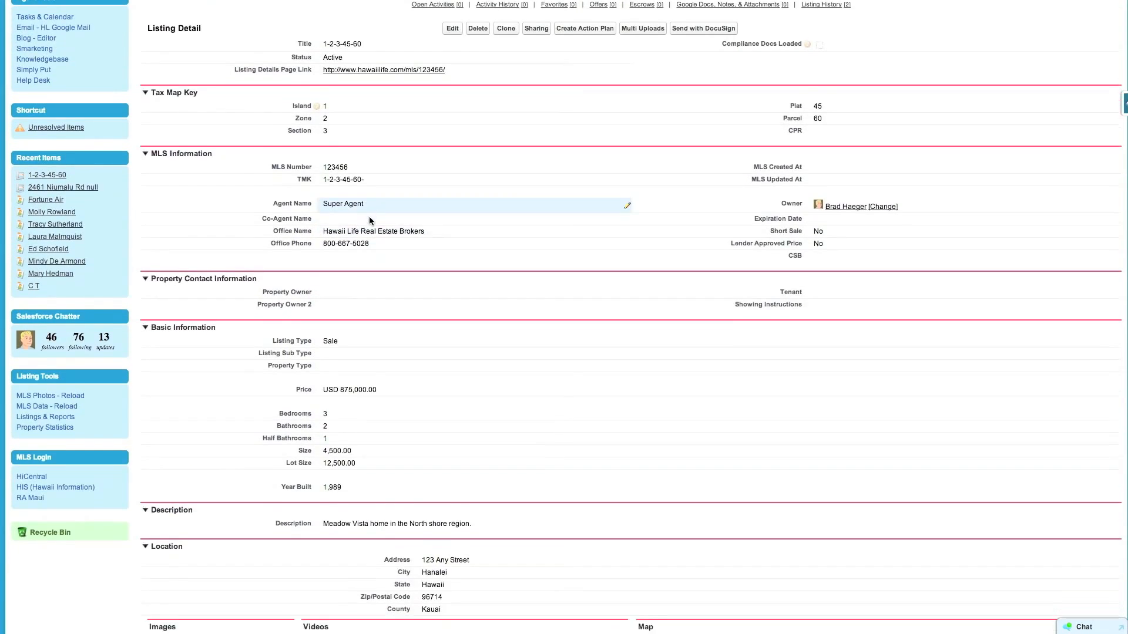
Open the listing's media manager and upload Amex Charge Dispute - Graft LLC, Fliptop, FliptopSocialProfiles_Salesforce.pdf, and the cropped and reduced HGTVscreening_Oahu images
scroll(369, 218, "down", 15)
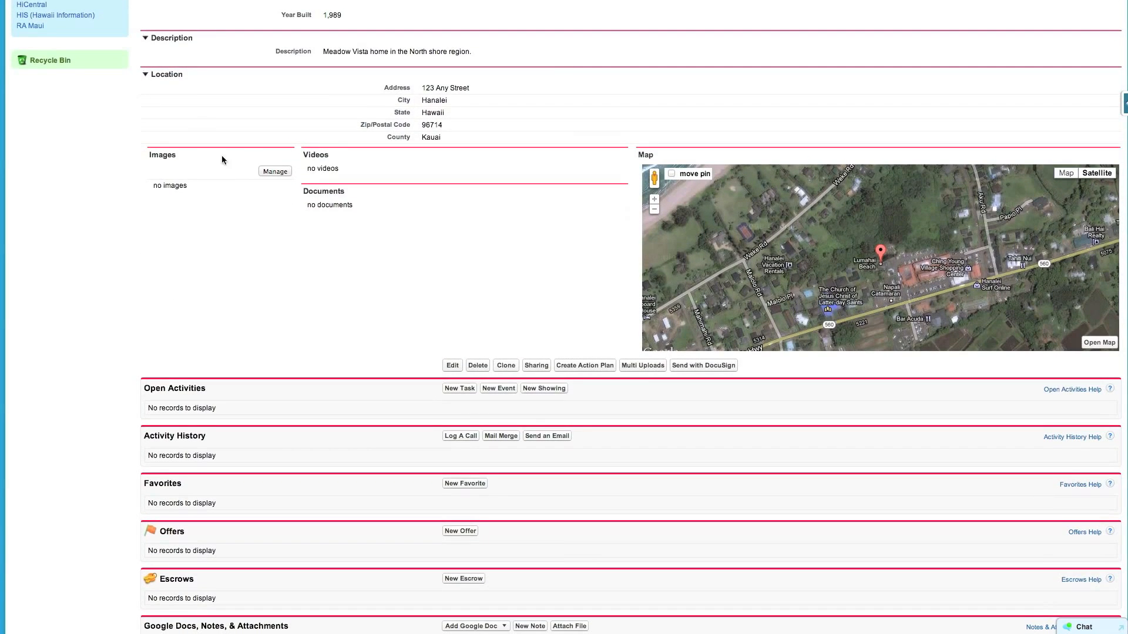
left_click(275, 171)
left_click(275, 171)
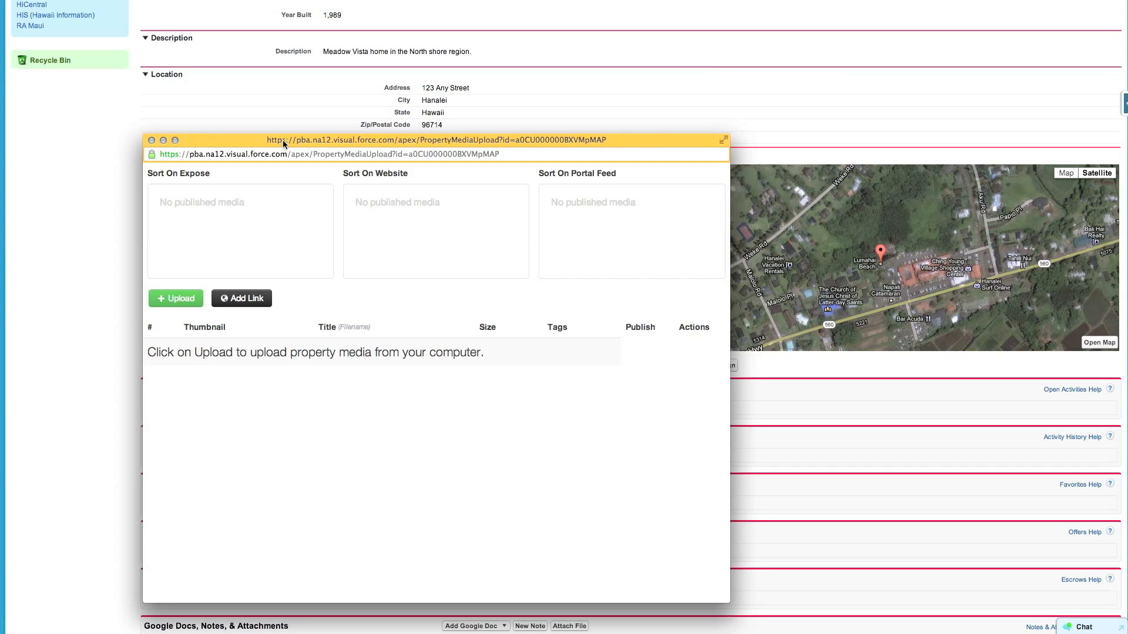
left_click(188, 300)
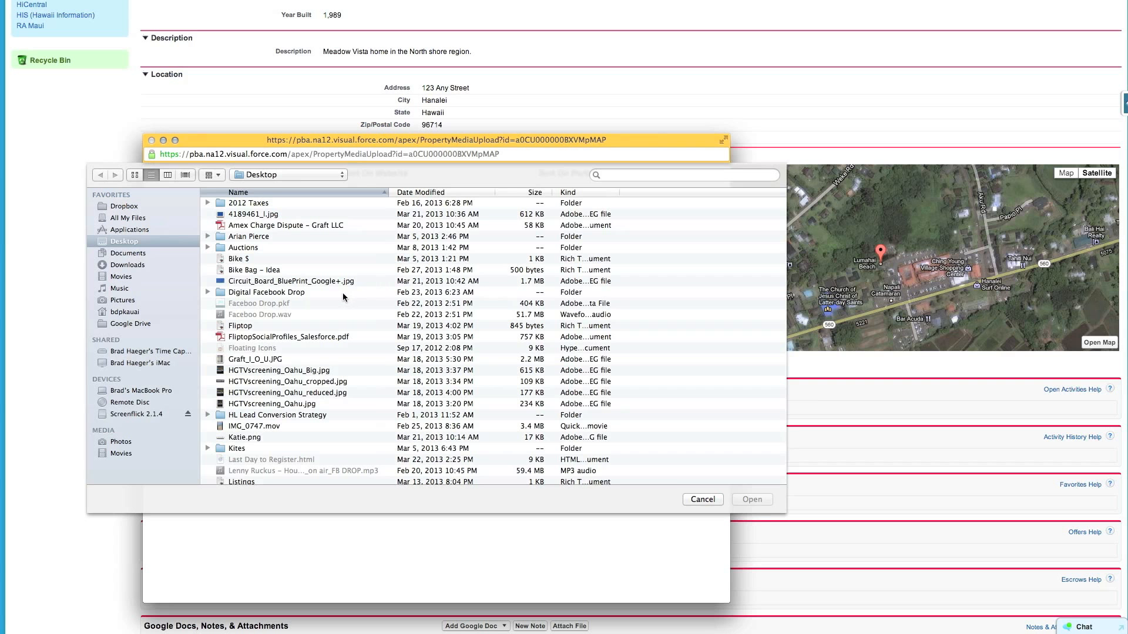
left_click(248, 282)
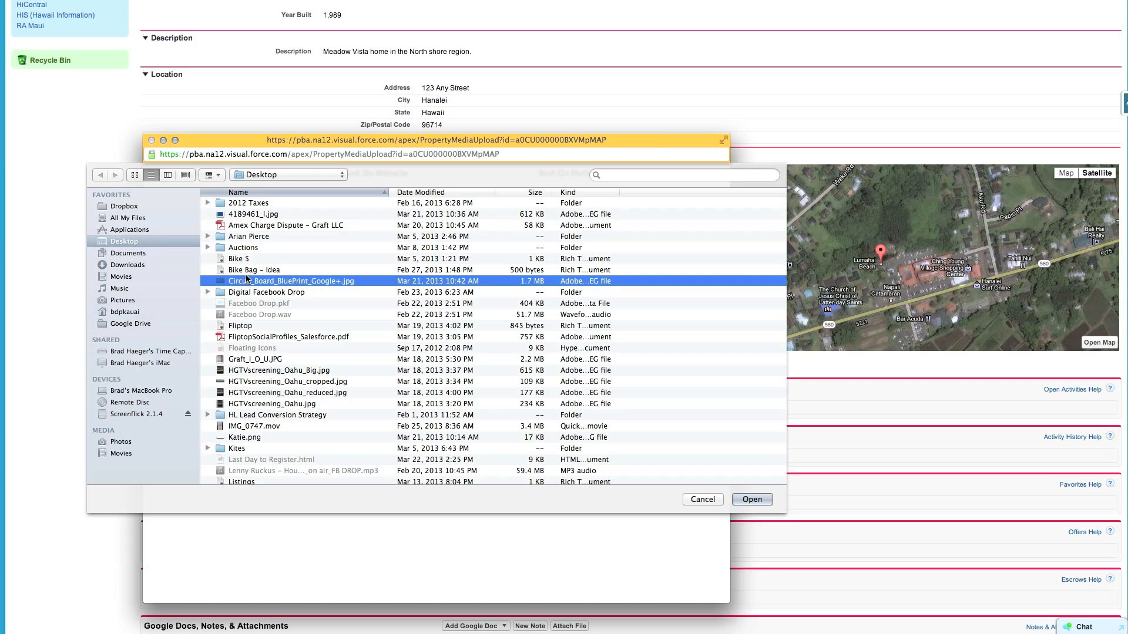
left_click(240, 227)
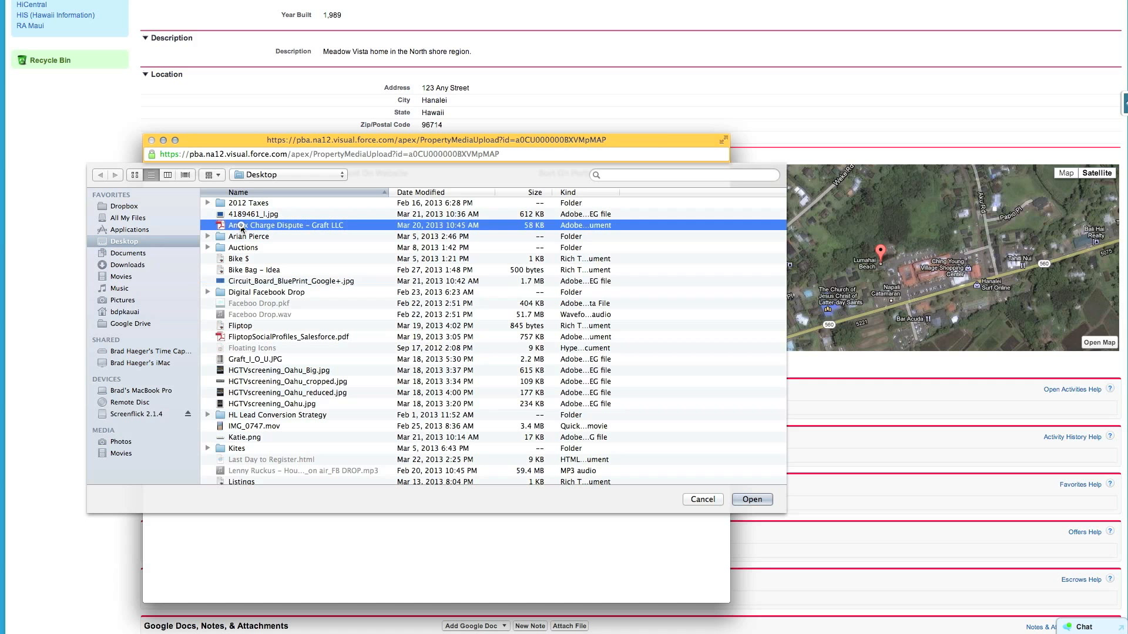
left_click(247, 326, "super")
left_click(250, 337, "super")
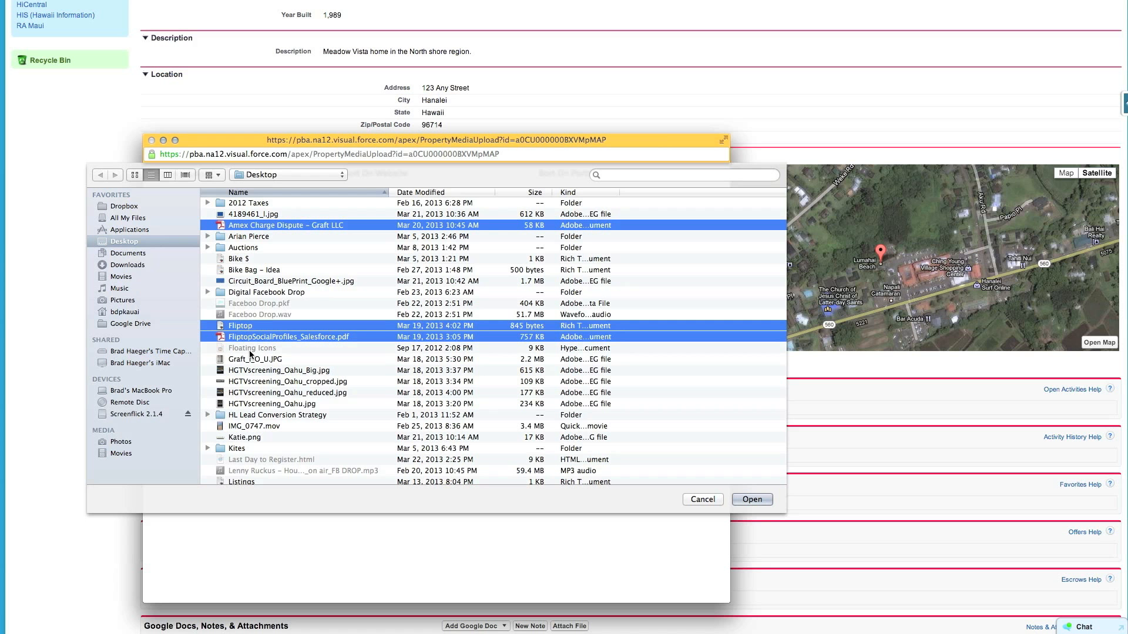
left_click(254, 382, "super")
left_click(251, 392, "super")
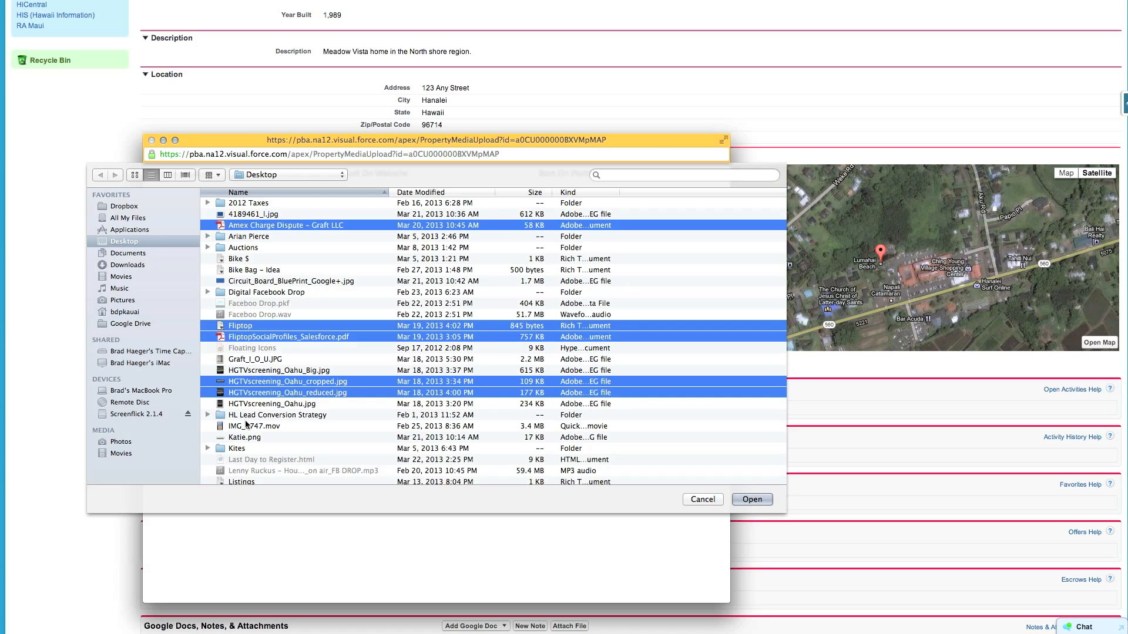
scroll(247, 429, "down", 10)
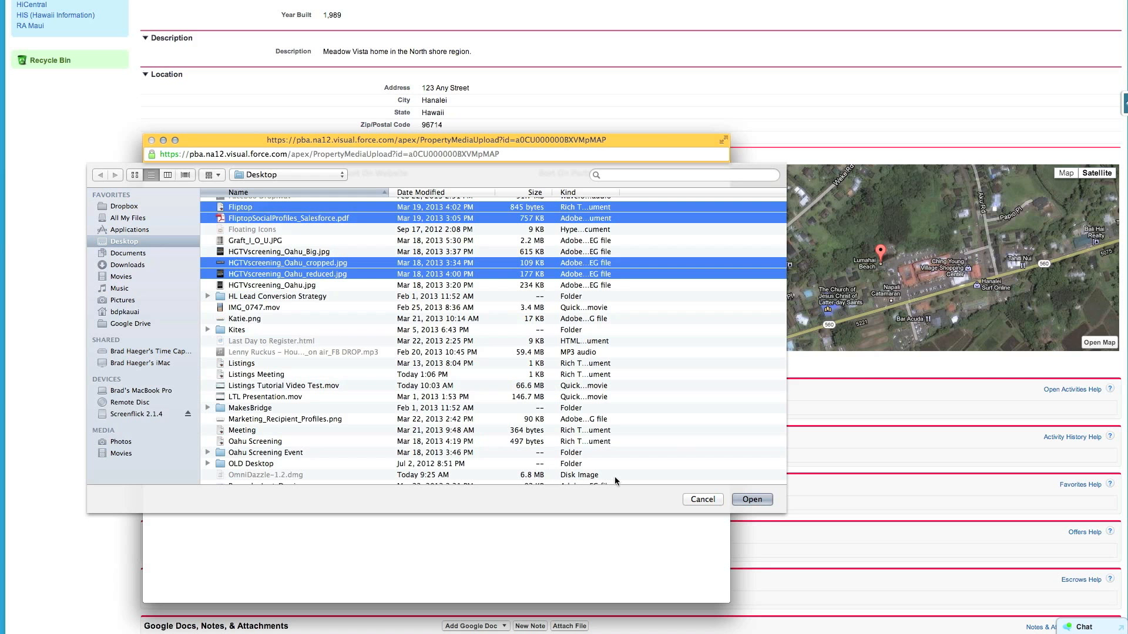
left_click(752, 499)
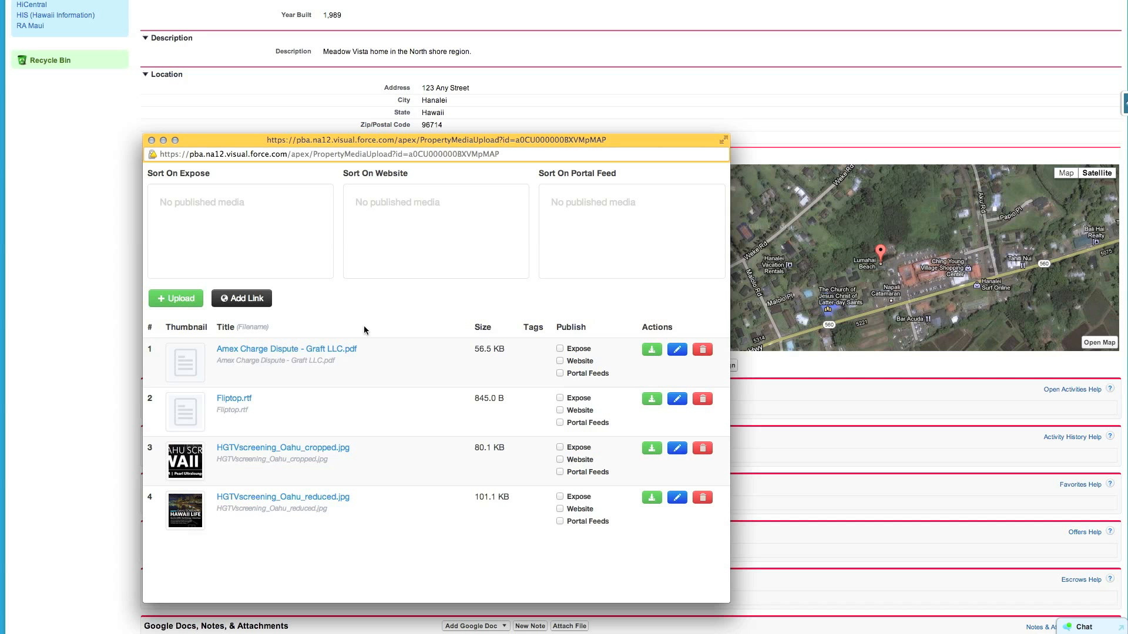
left_click(242, 300)
left_click(416, 283)
type("Video")
key("BackSpace")
key("BackSpace")
key("BackSpace")
key("BackSpace")
key("BackSpace")
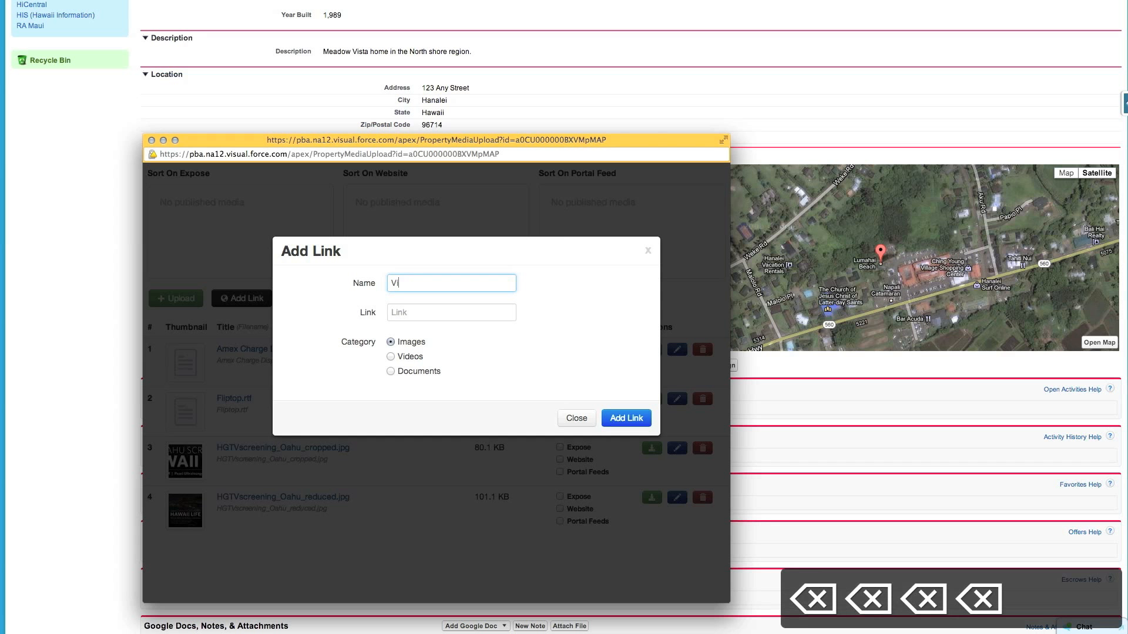
type("Property")
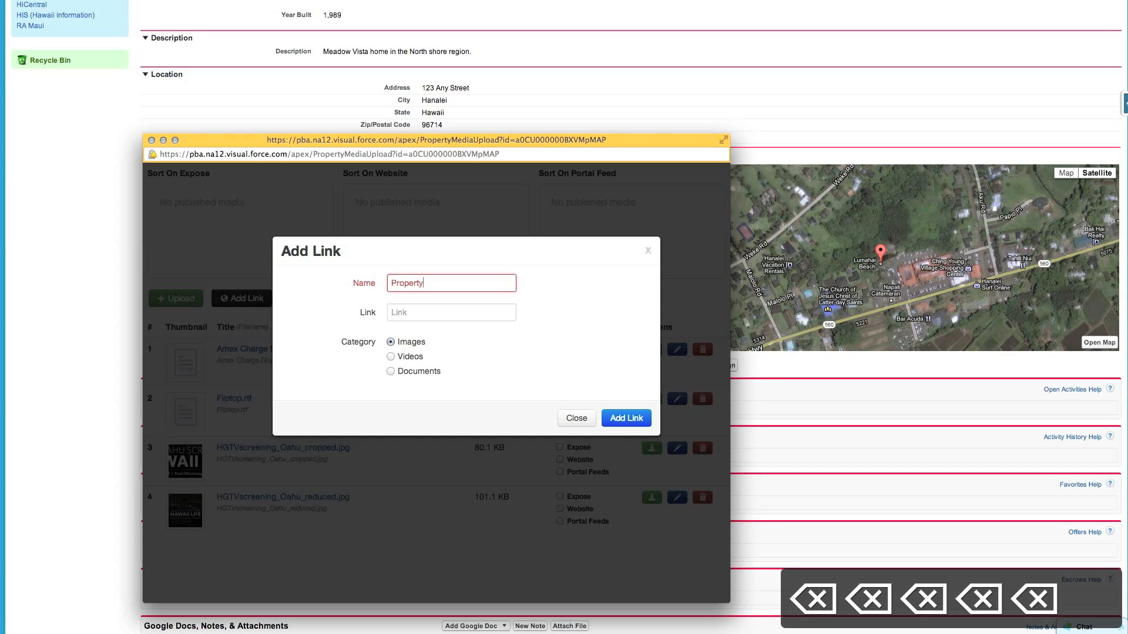
type(" Video")
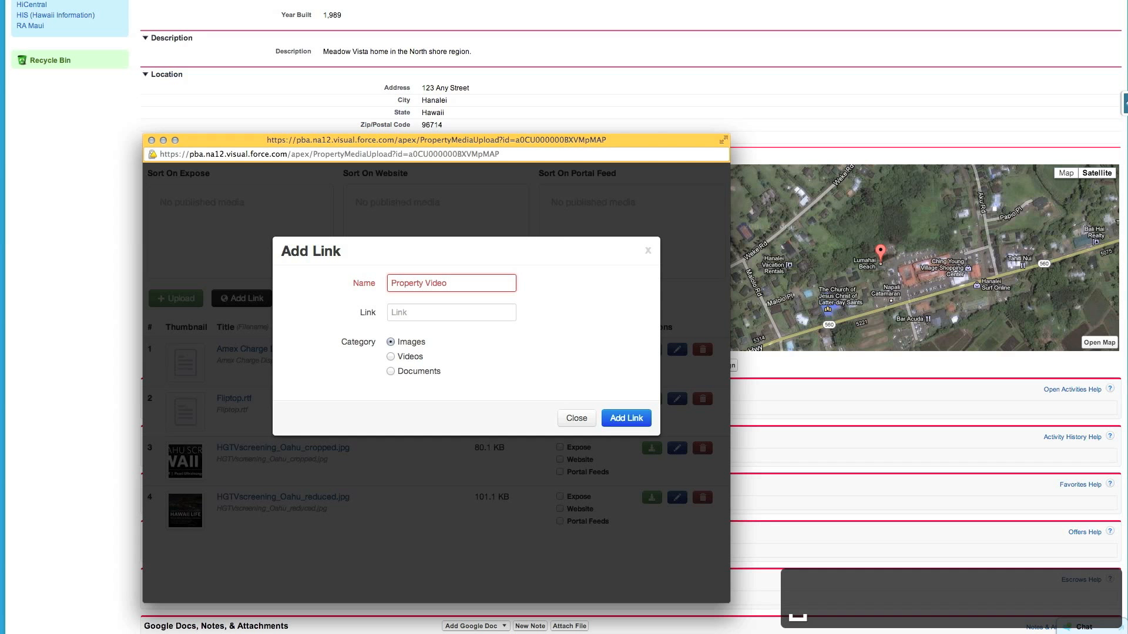
key("Tab")
type("http://youtu.be/tRVezvH0cRE")
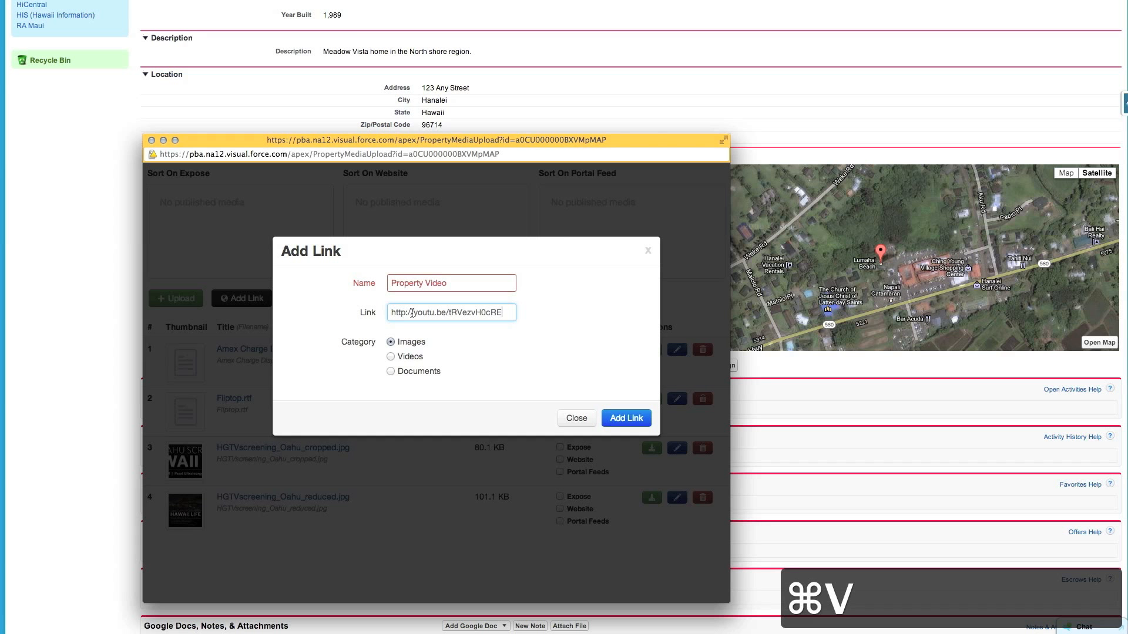
left_click(391, 356)
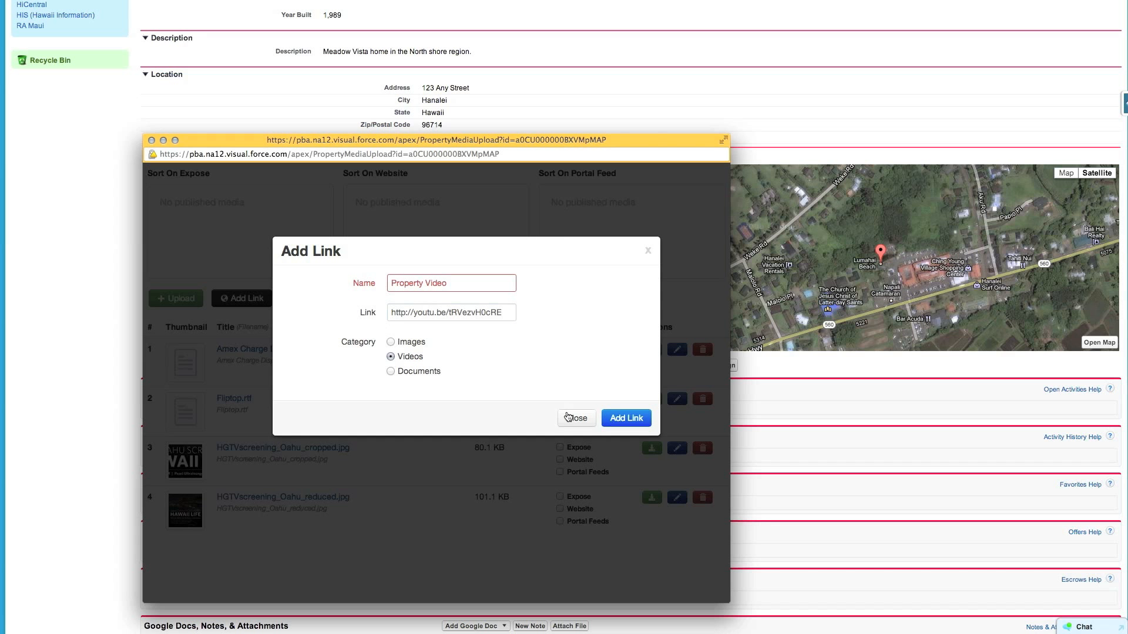
left_click(627, 418)
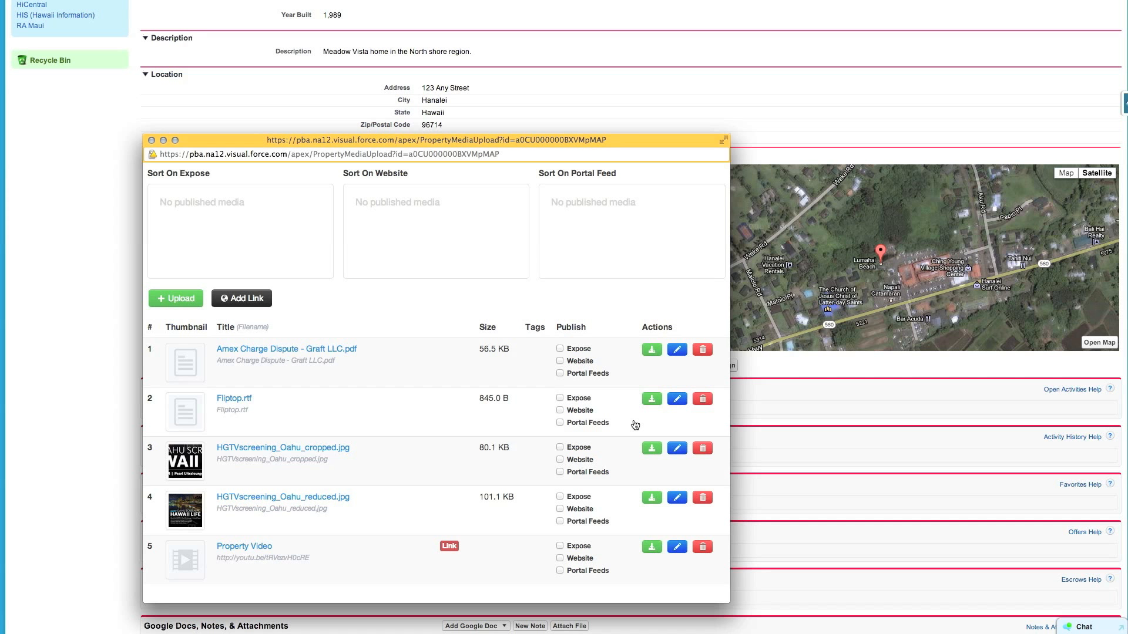
Publish the two documents and two HGTVscreening_Oahu images to Expose, Website and Portal Feeds
left_click(559, 348)
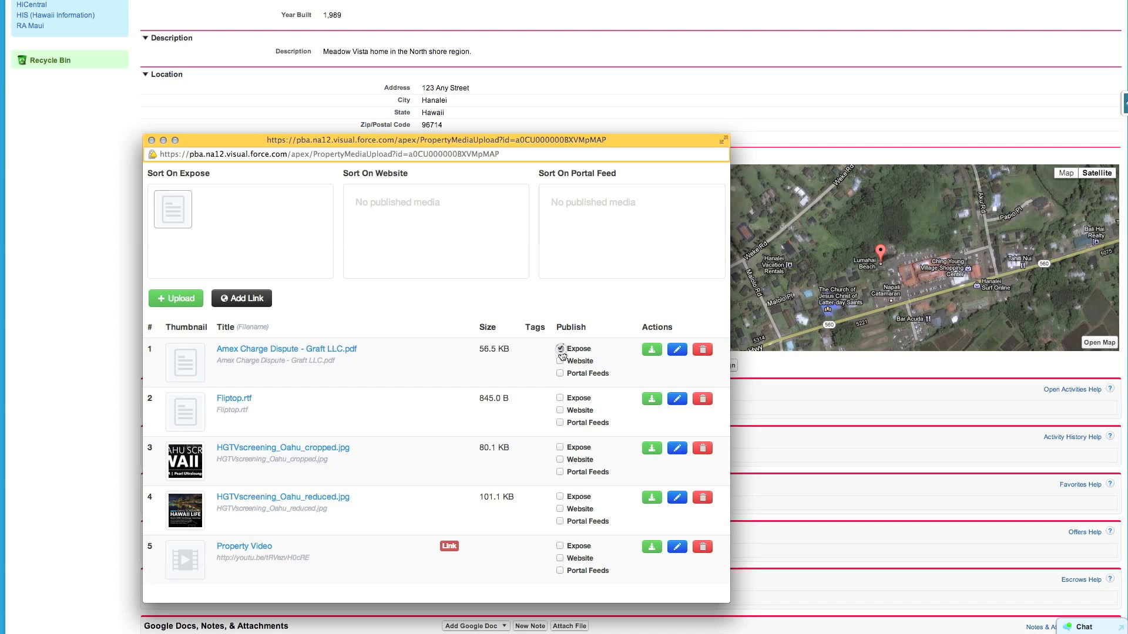
left_click(560, 360)
left_click(560, 373)
left_click(560, 399)
left_click(559, 410)
left_click(560, 423)
left_click(560, 448)
left_click(560, 459)
left_click(560, 473)
left_click(560, 497)
left_click(560, 509)
left_click(560, 522)
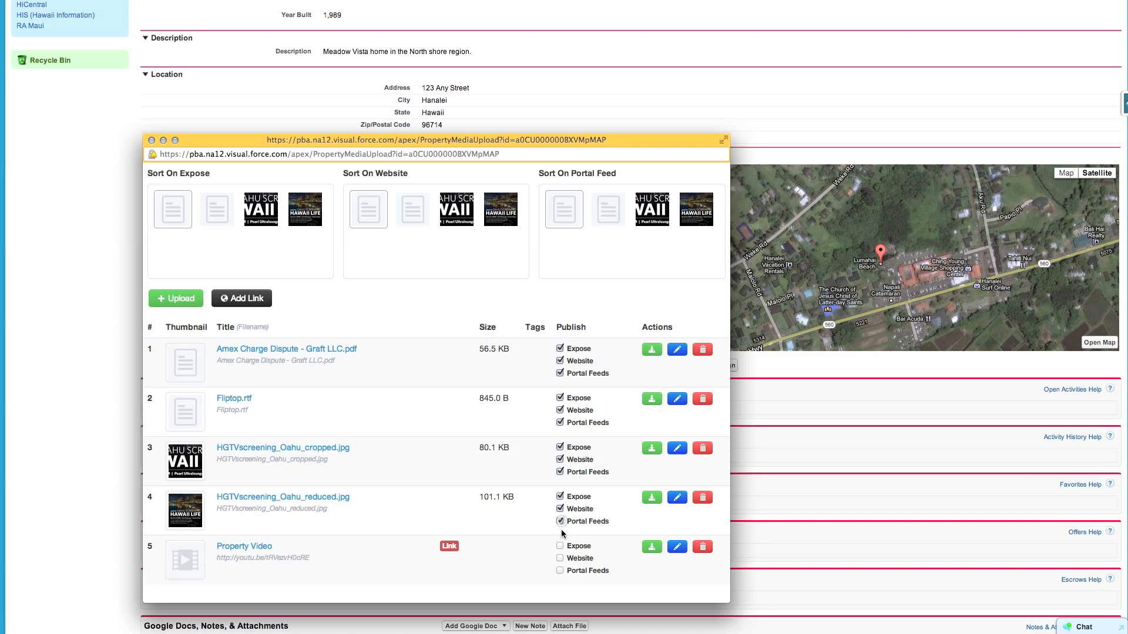
Publish the Property Video link to Expose, Website and Portal Feeds, and close the media manager
left_click(560, 546)
left_click(560, 559)
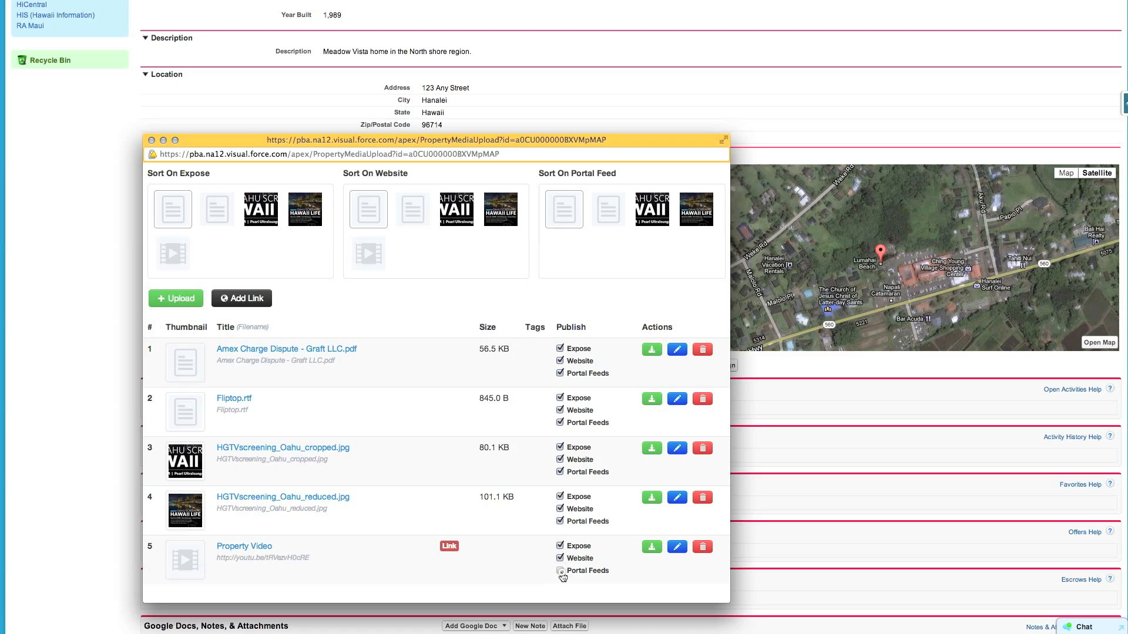
left_click(560, 571)
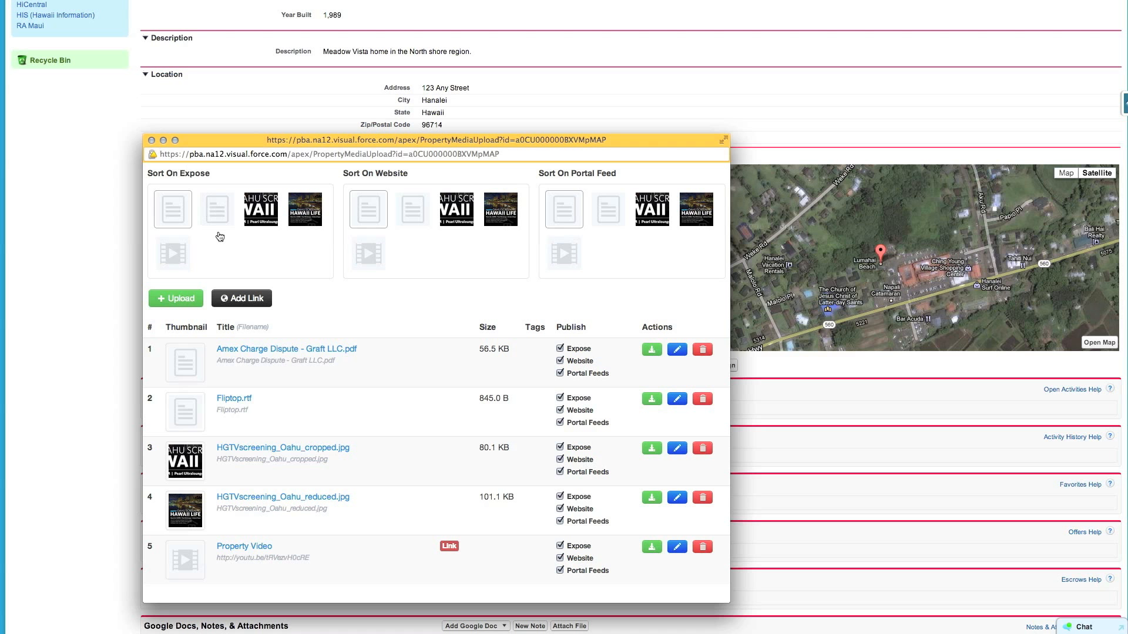
left_click(151, 141)
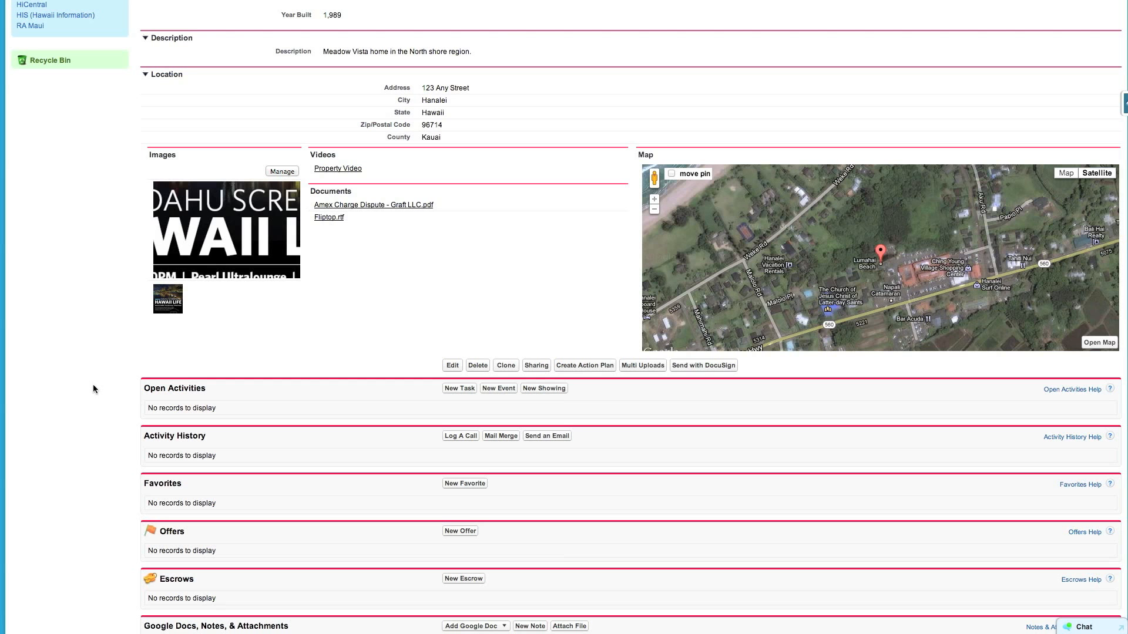
Attach Amex Charge Dispute - Graft LLC.pdf to the listing's Google Docs, Notes, & Attachments section and return to the listing record
scroll(92, 389, "down", 5)
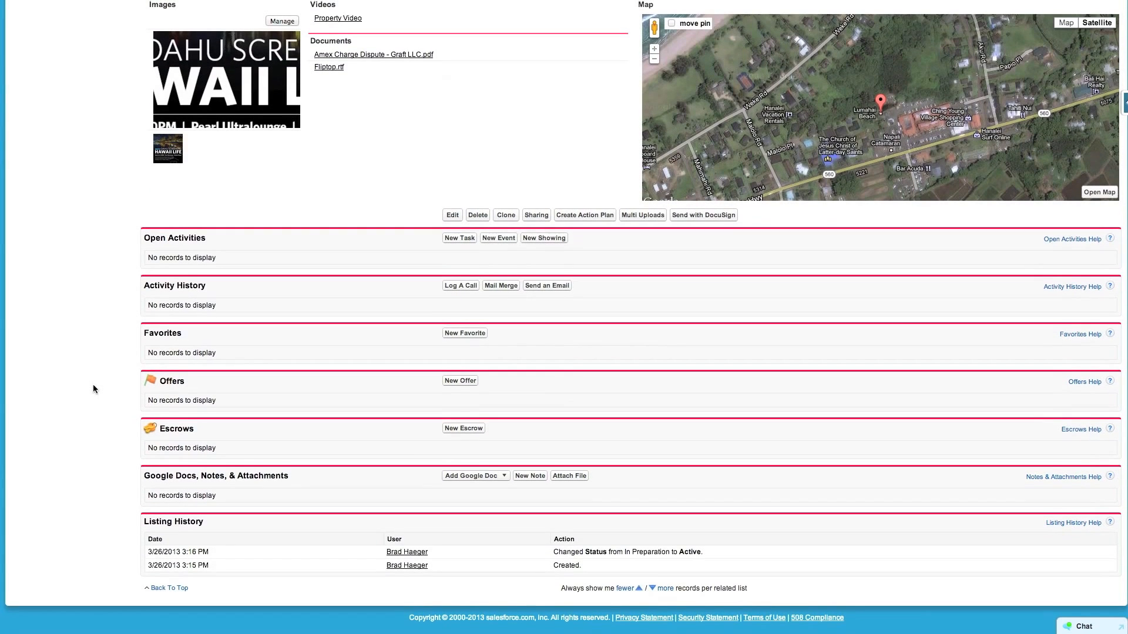
scroll(125, 437, "up", 20)
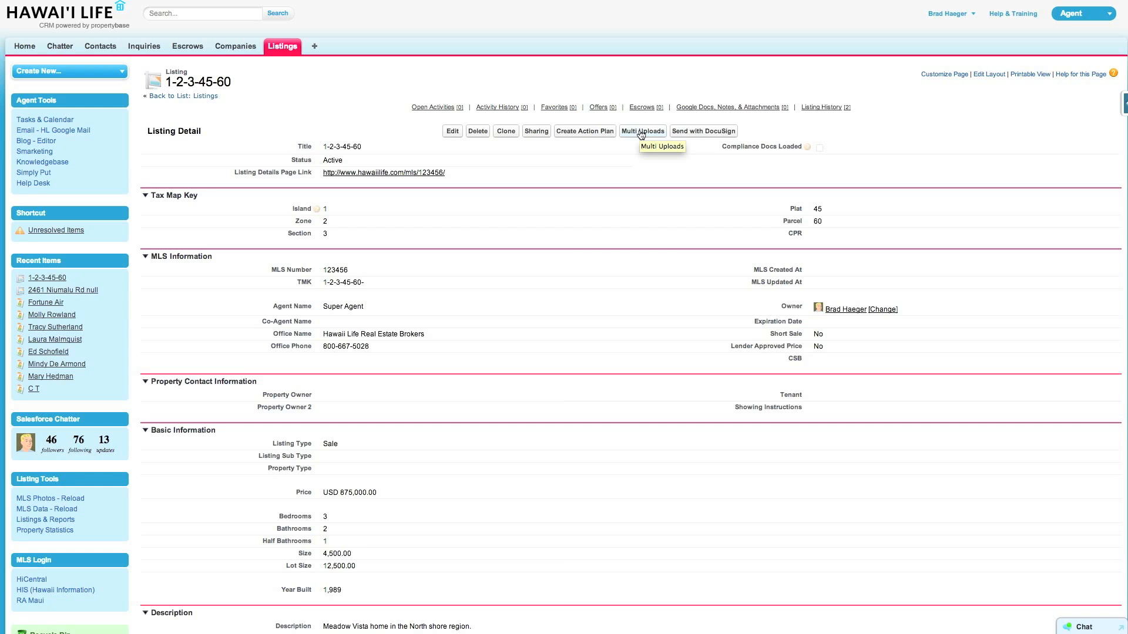
scroll(574, 555, "down", 15)
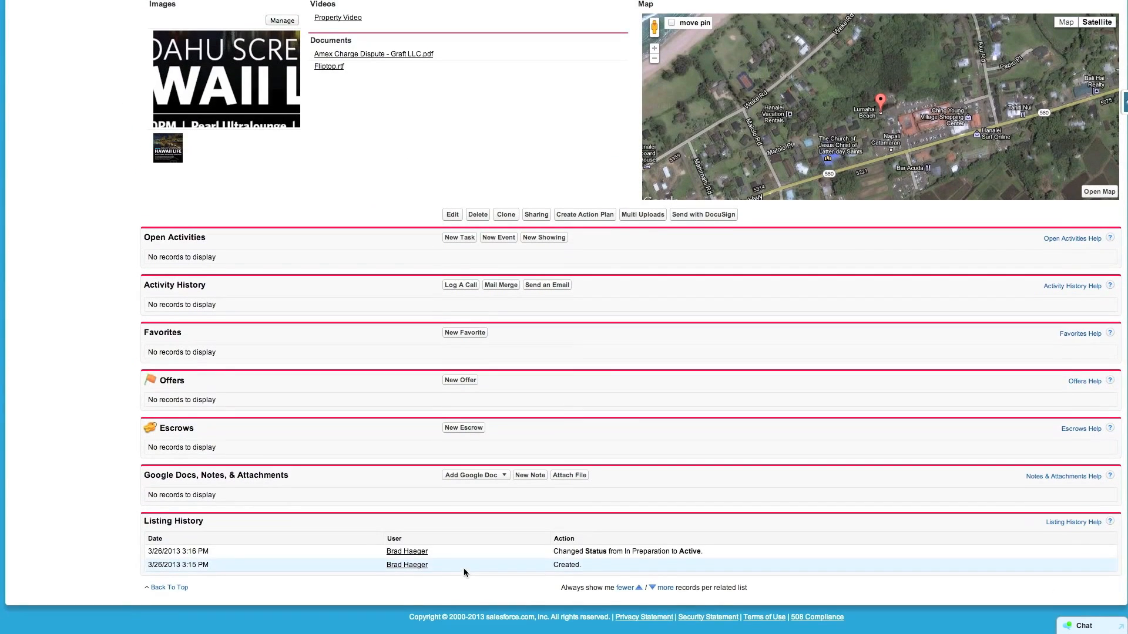
left_click(566, 479)
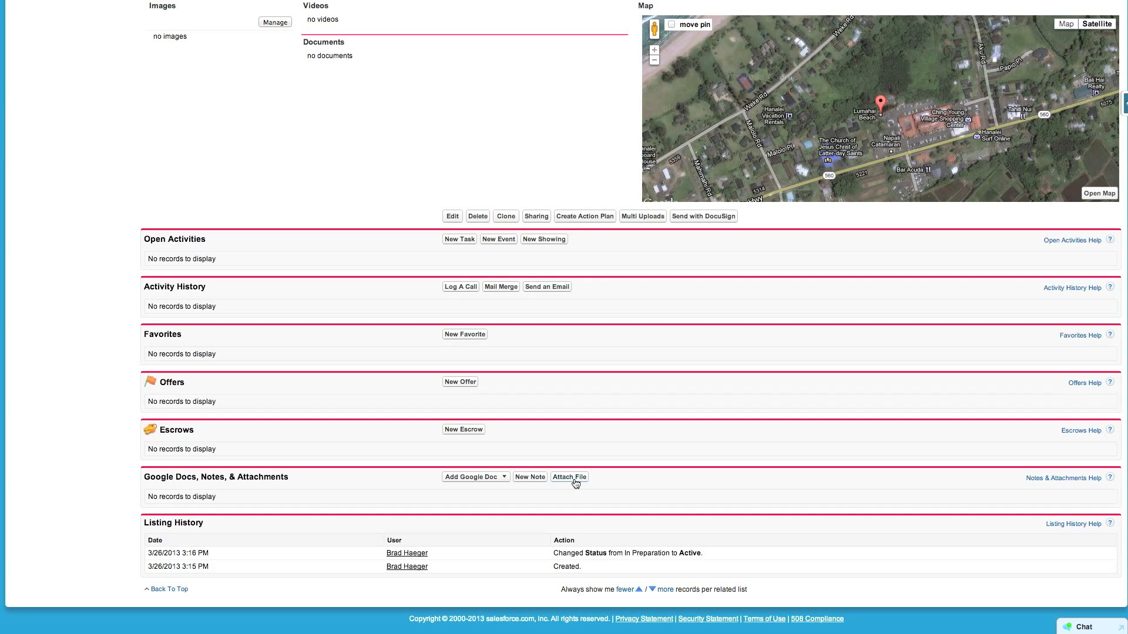
left_click(572, 477)
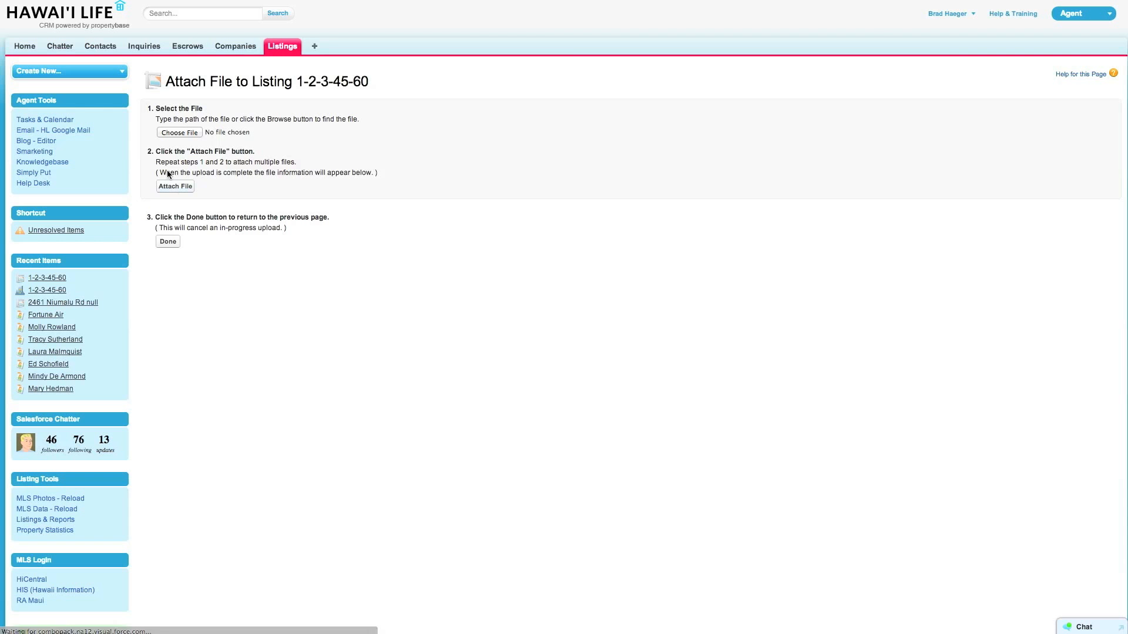
left_click(178, 132)
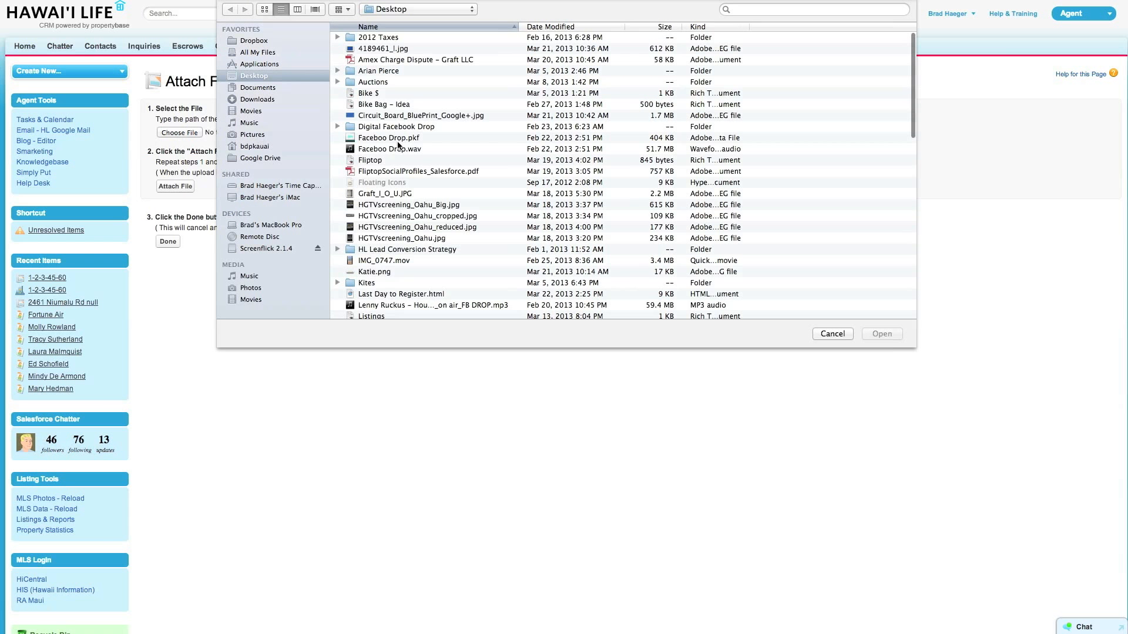
scroll(397, 145, "down", 10)
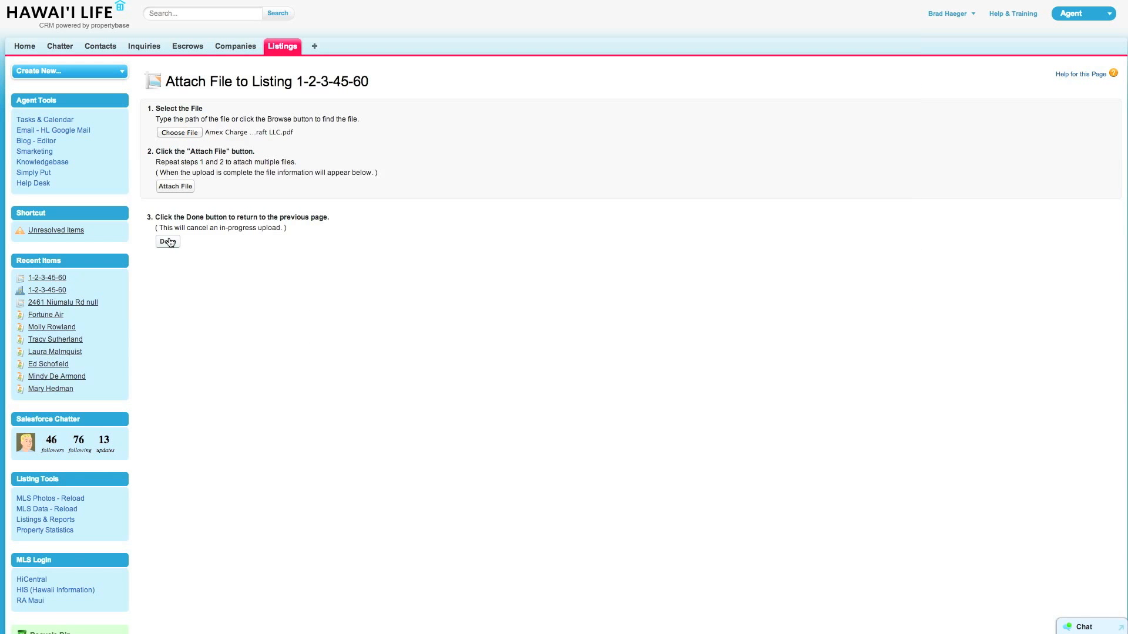
left_click(174, 186)
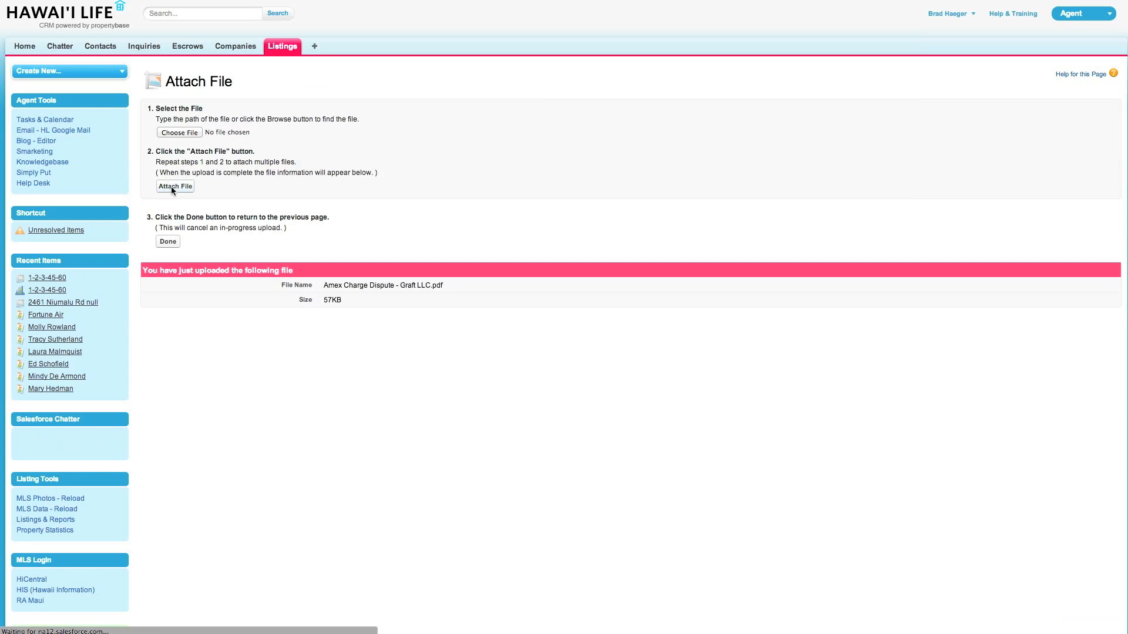
left_click(166, 242)
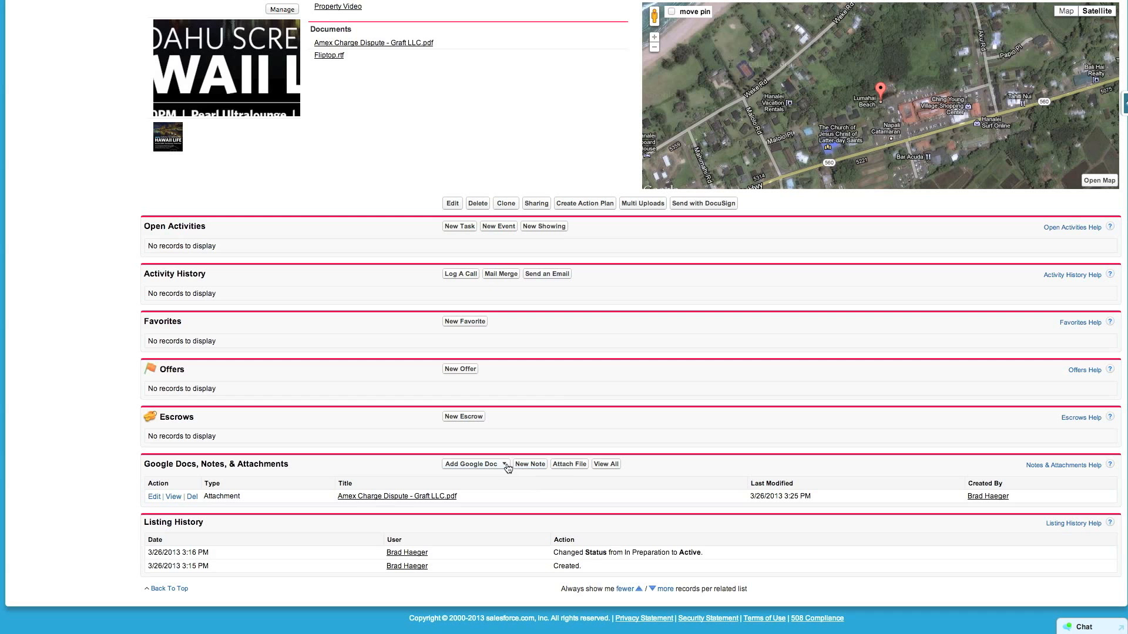
scroll(312, 449, "up", 15)
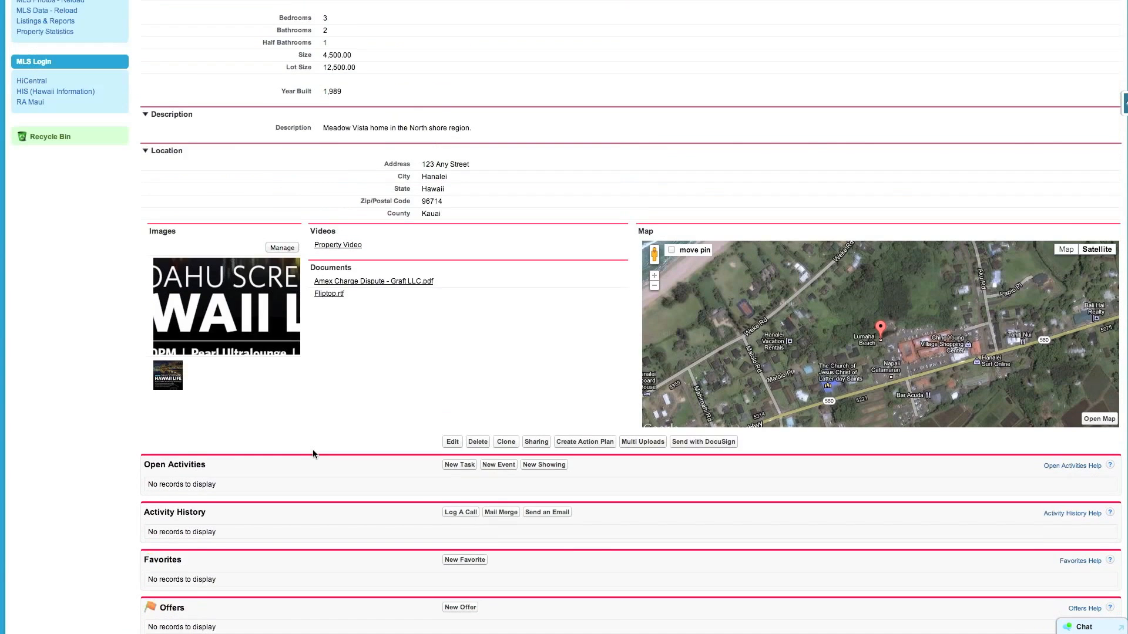